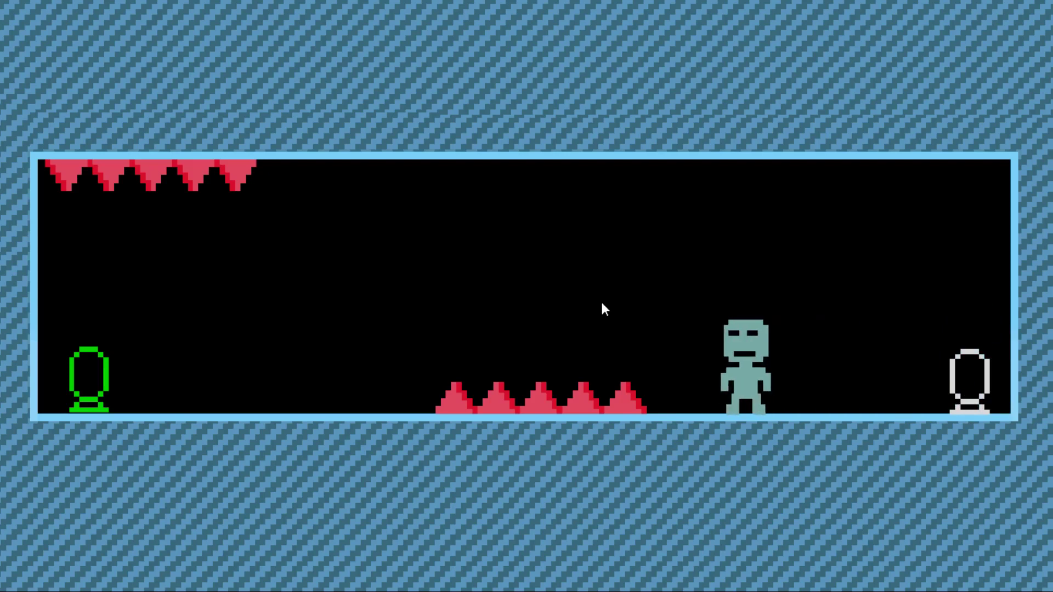
key(Right)
key(Left)
key(Right)
key(Left)
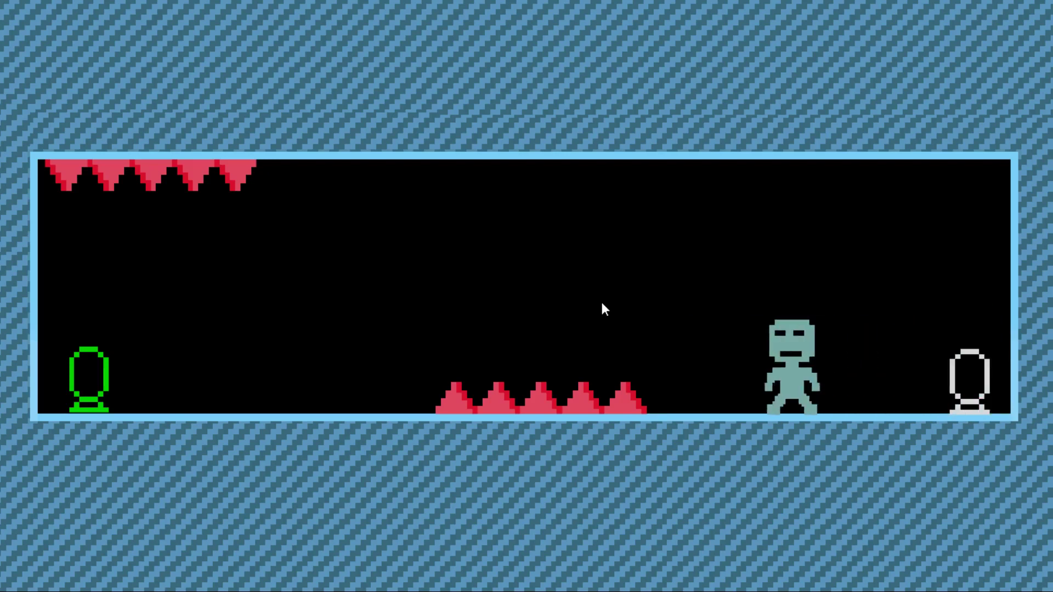
key(Right)
key(Left)
key(Right)
key(Left)
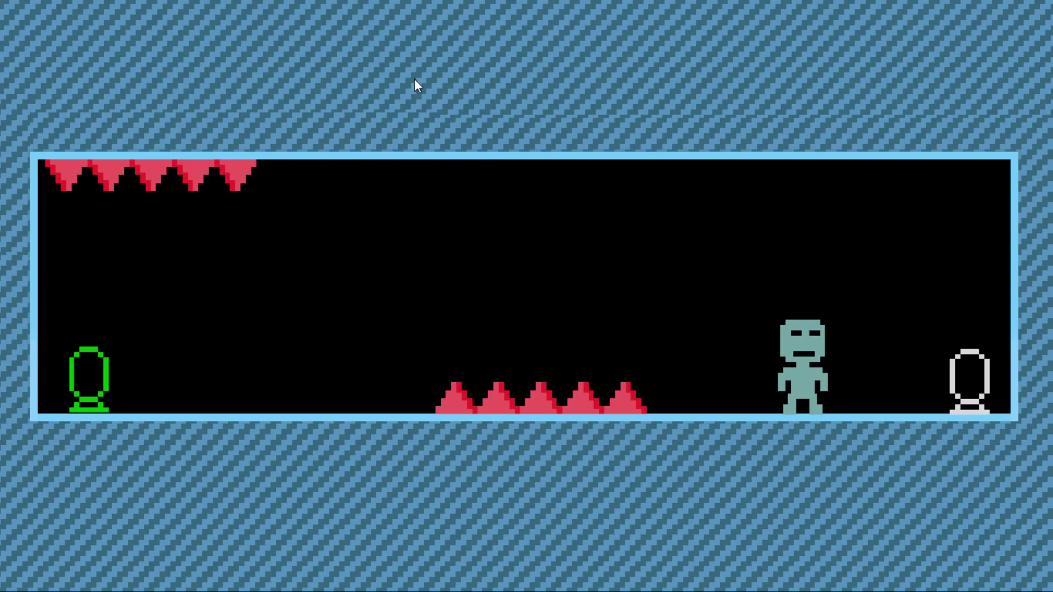
key(space)
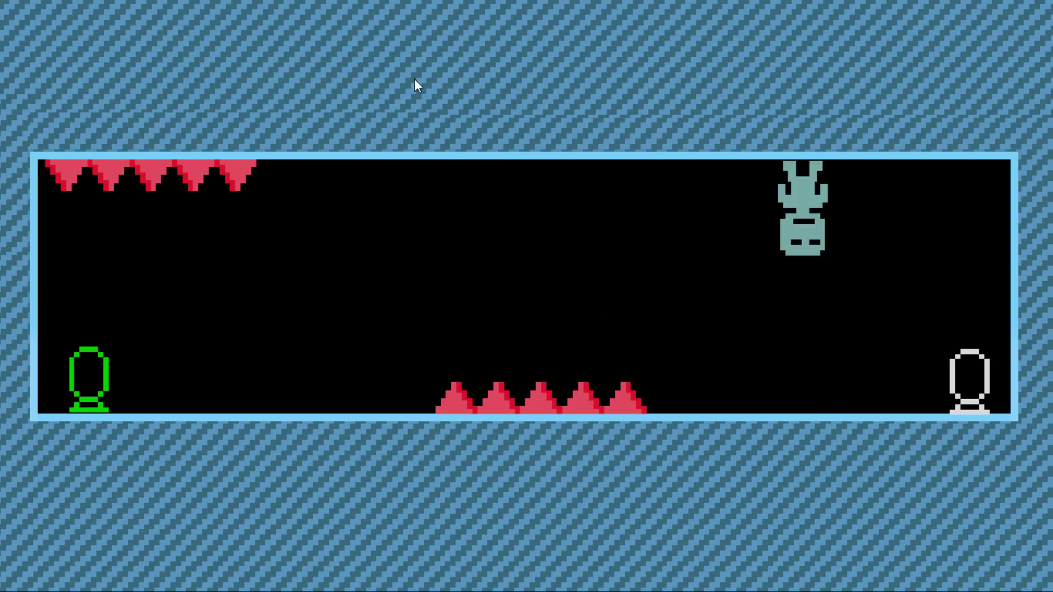
key(Left)
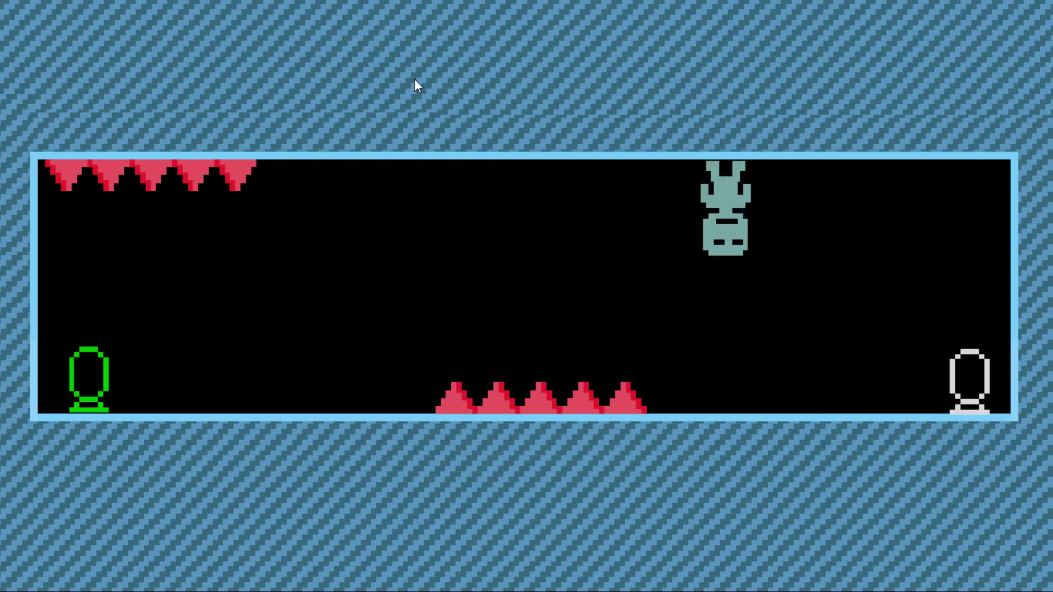
key(Left)
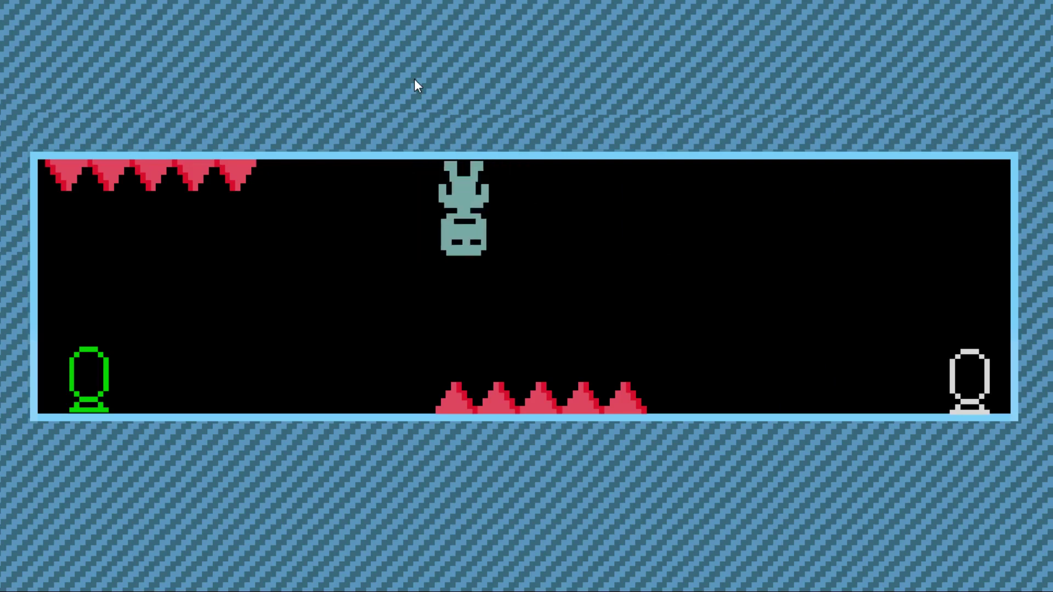
key(Left)
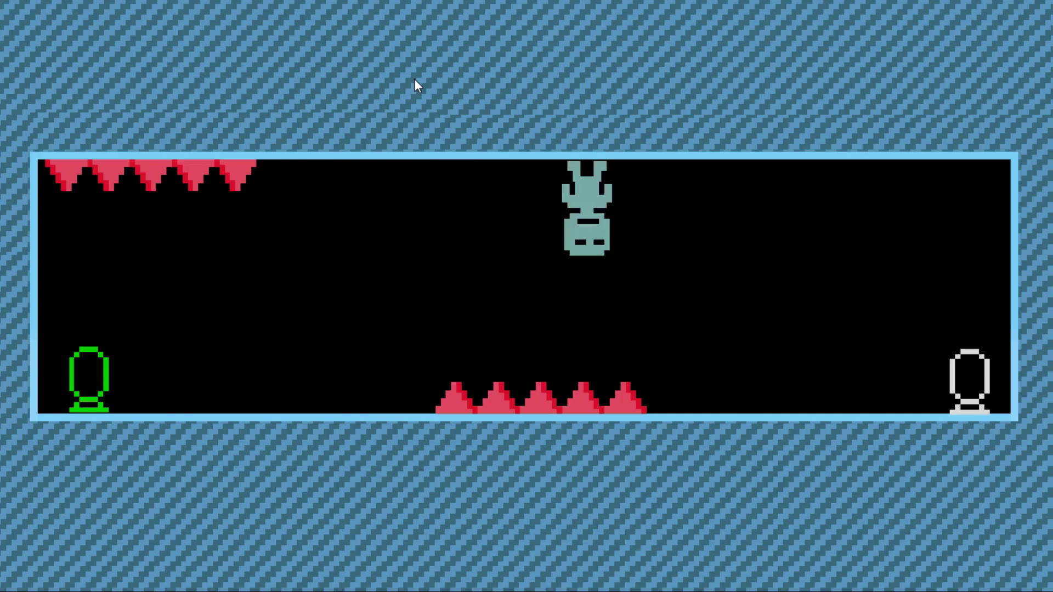
key(Right)
key(Left)
key(Right)
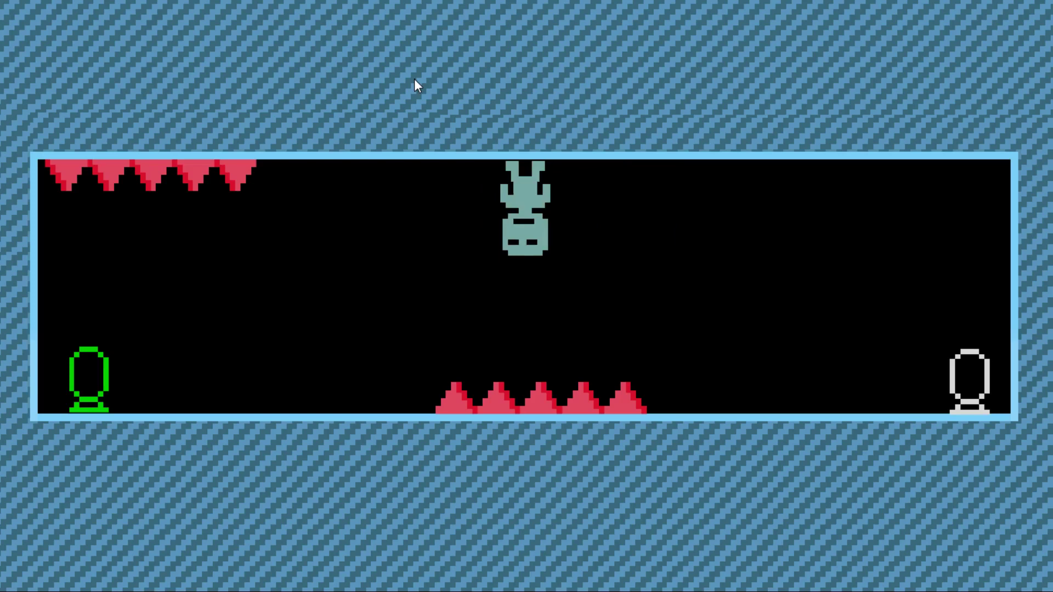
key(Right)
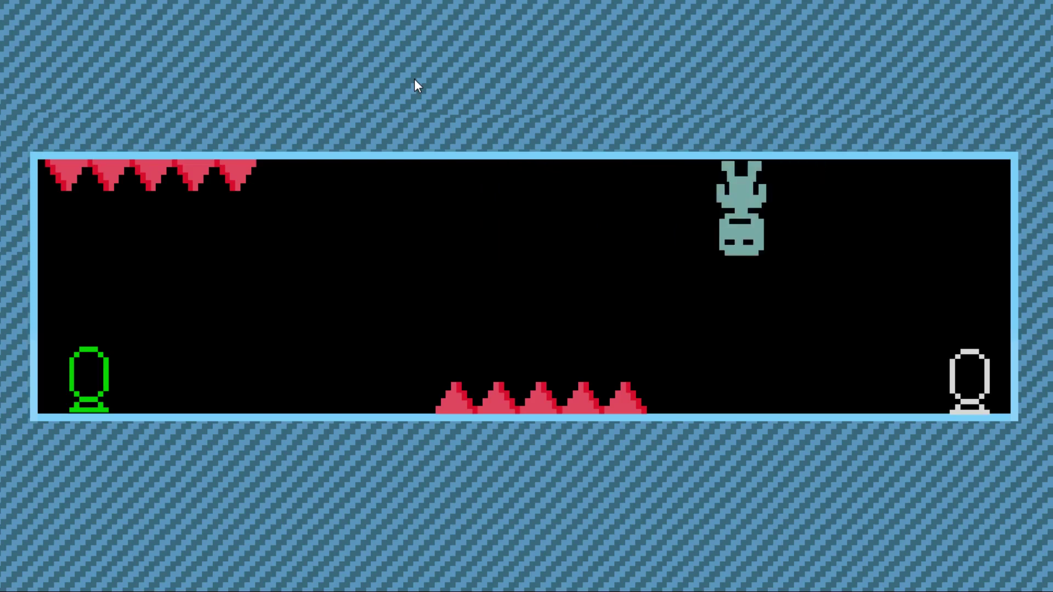
key(Left)
key(space)
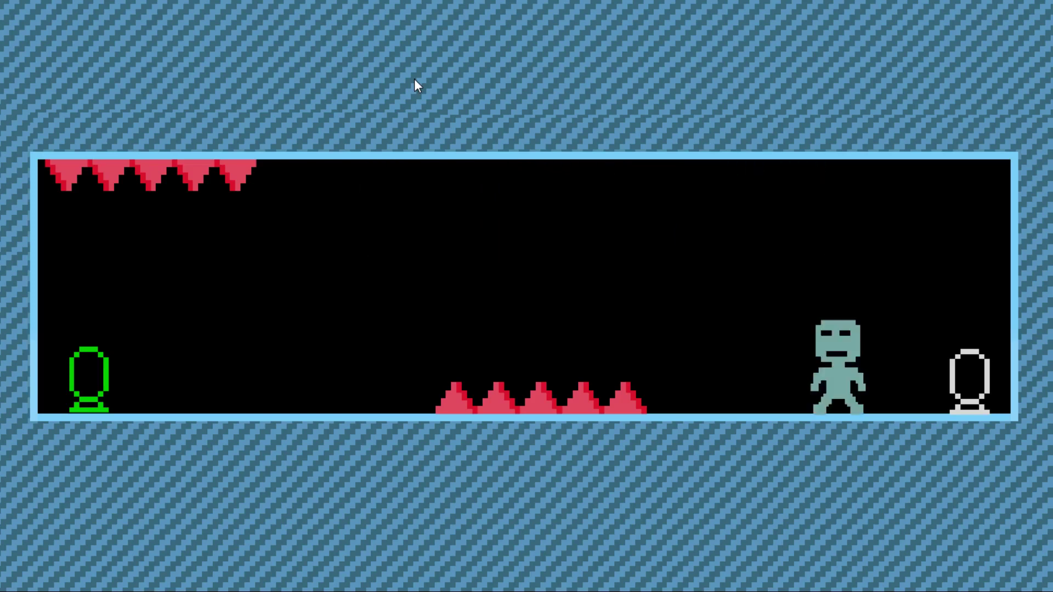
key(Left)
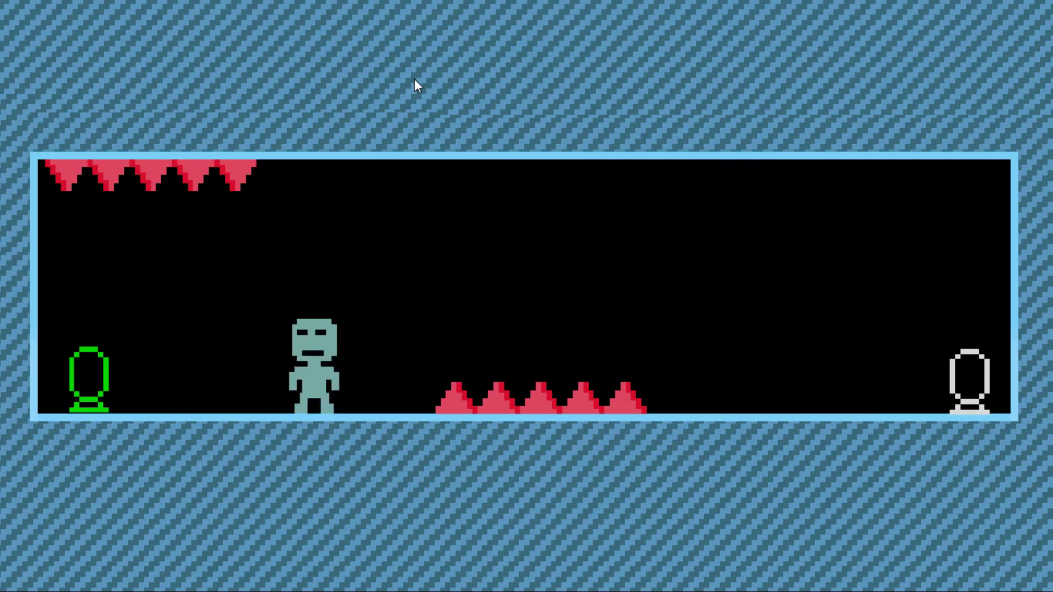
key(Left)
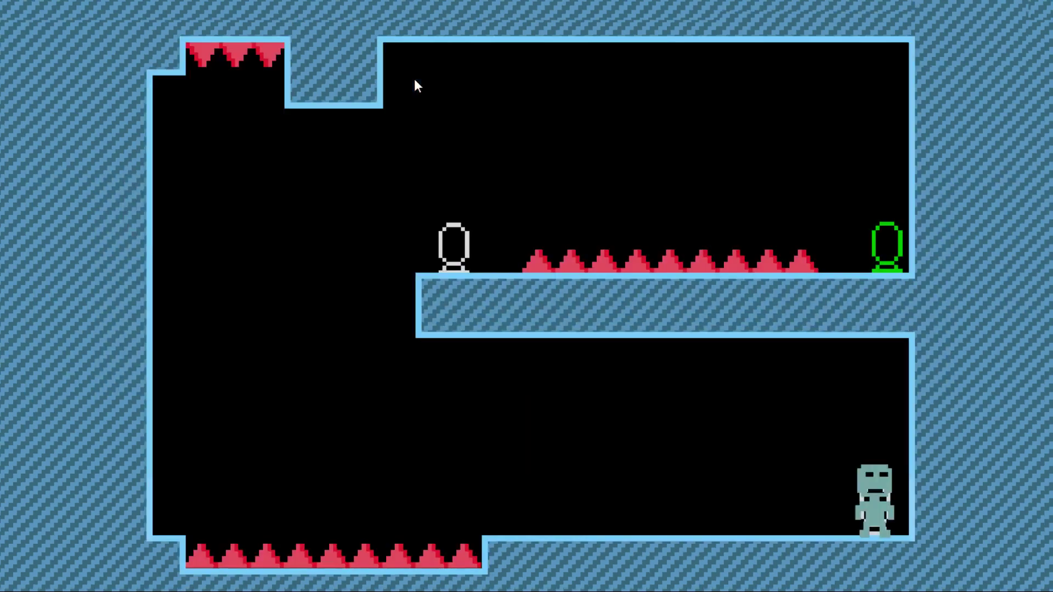
key(space)
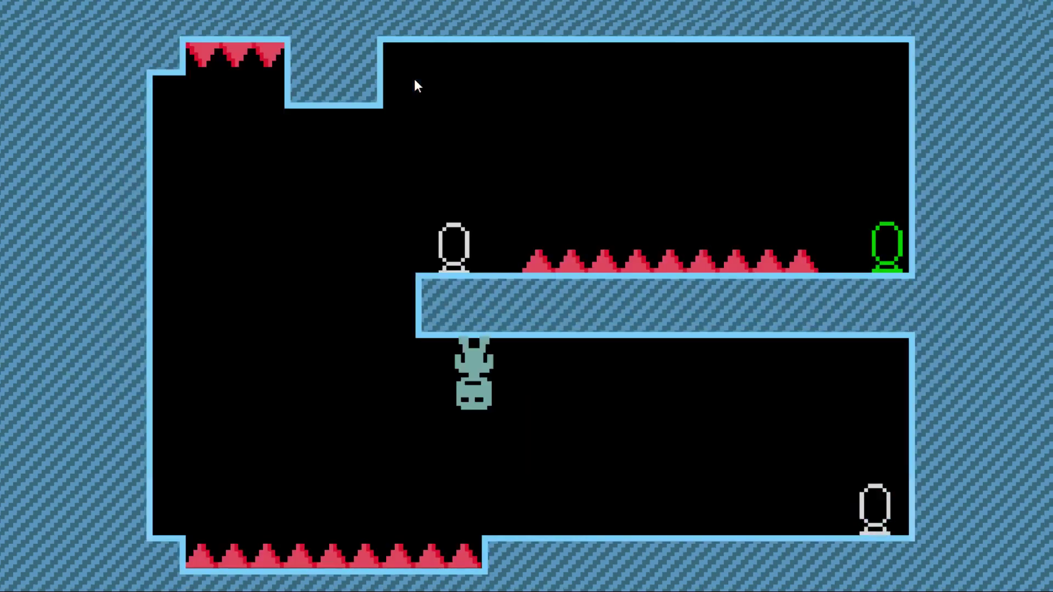
key(Left)
key(Right)
key(r)
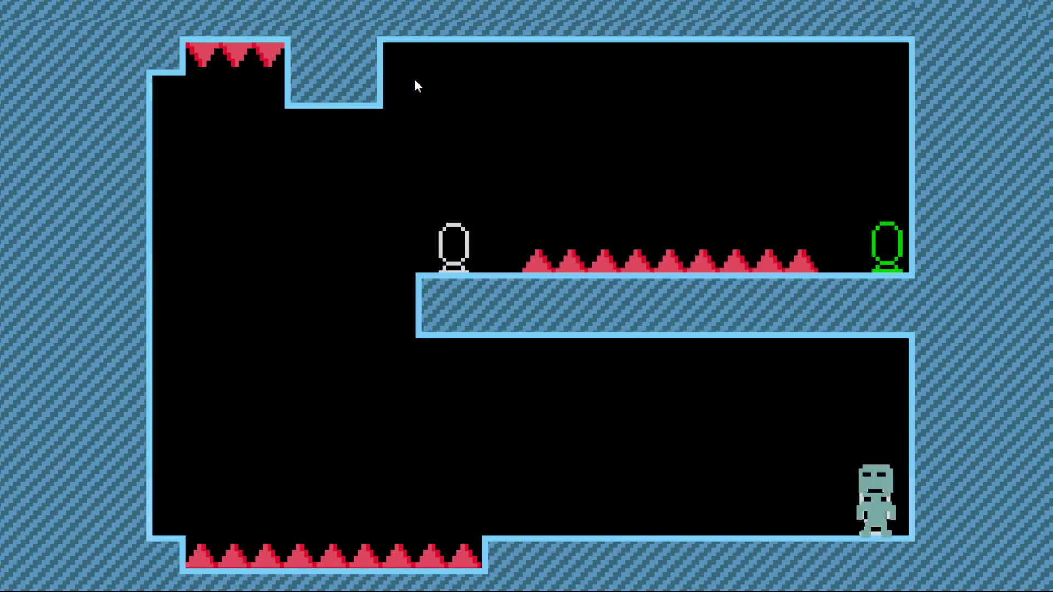
key(r)
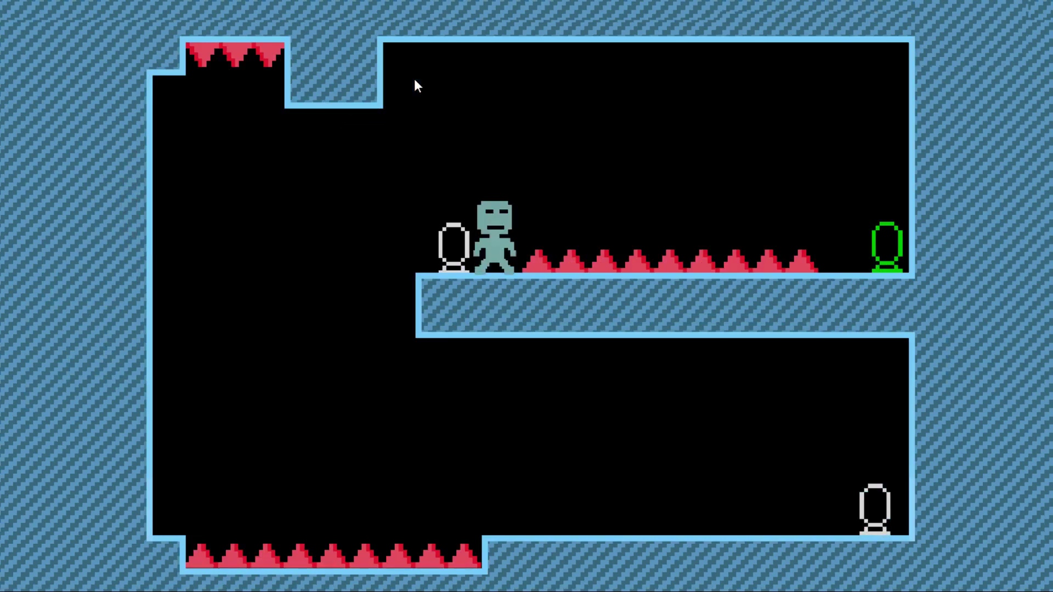
key(Left)
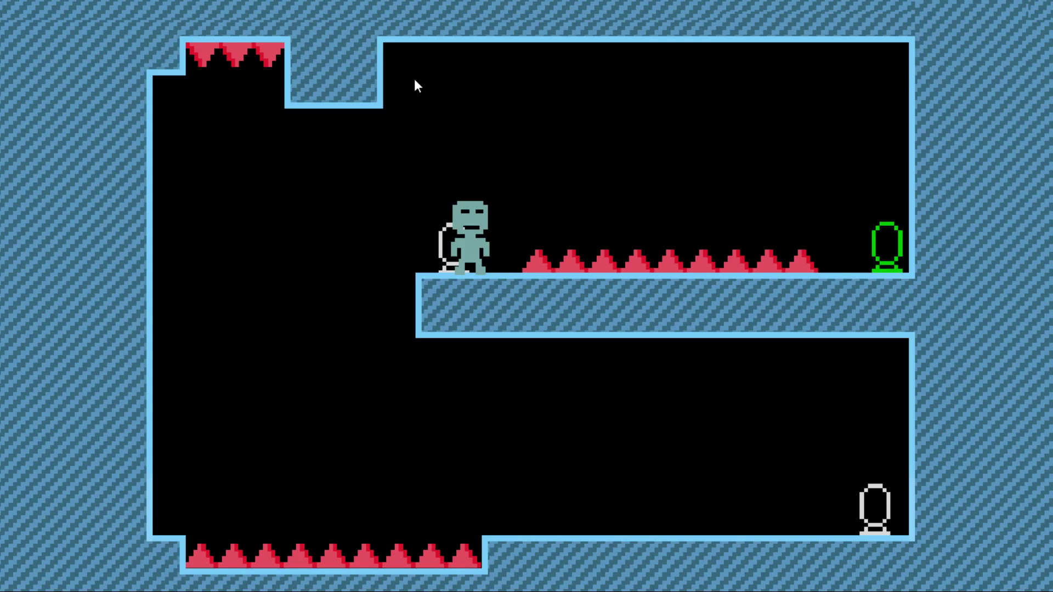
key(Right)
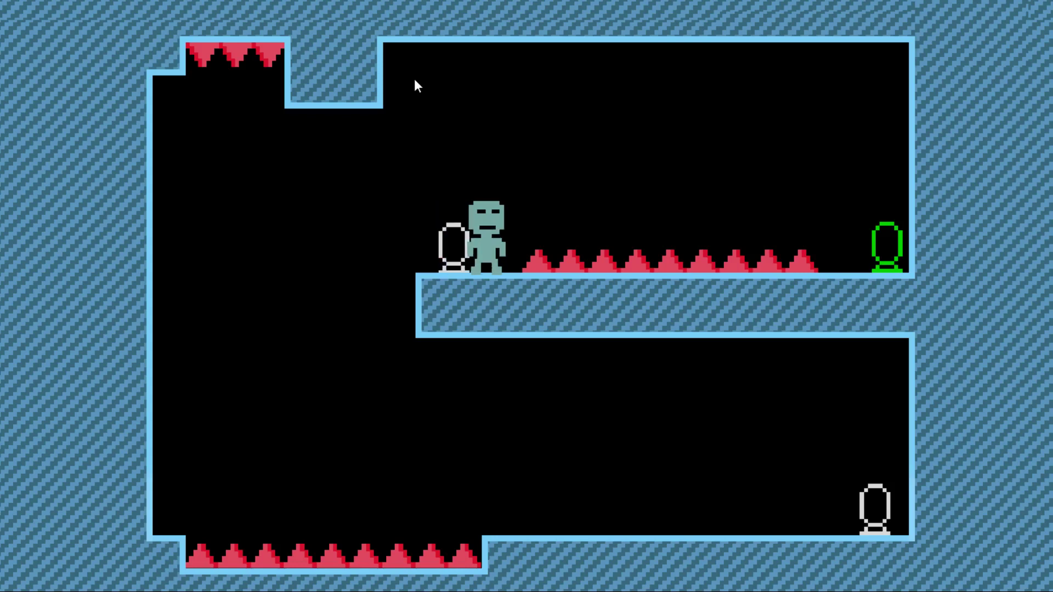
key(Right)
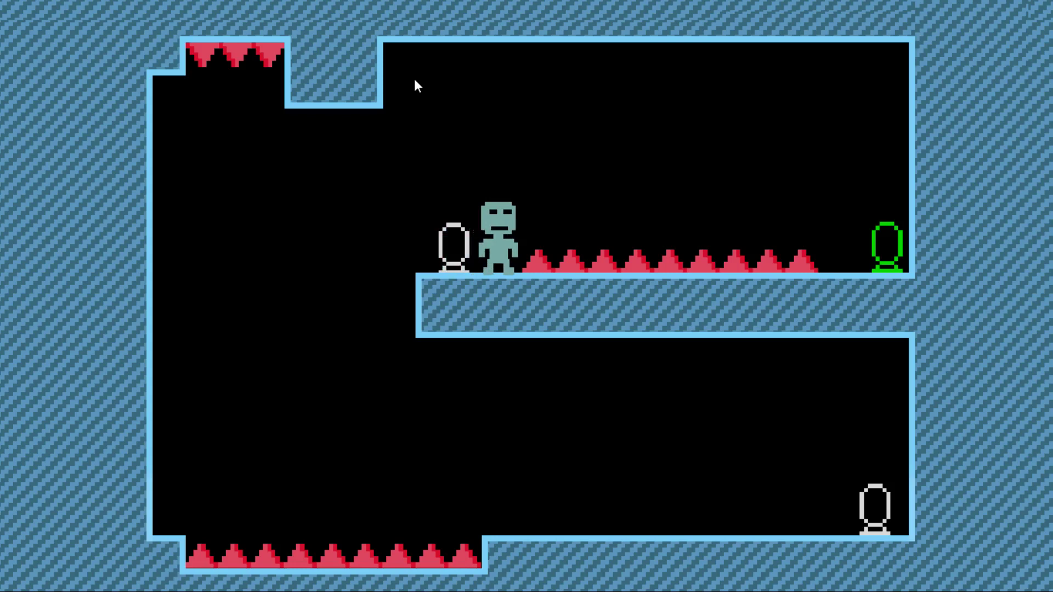
key(Right)
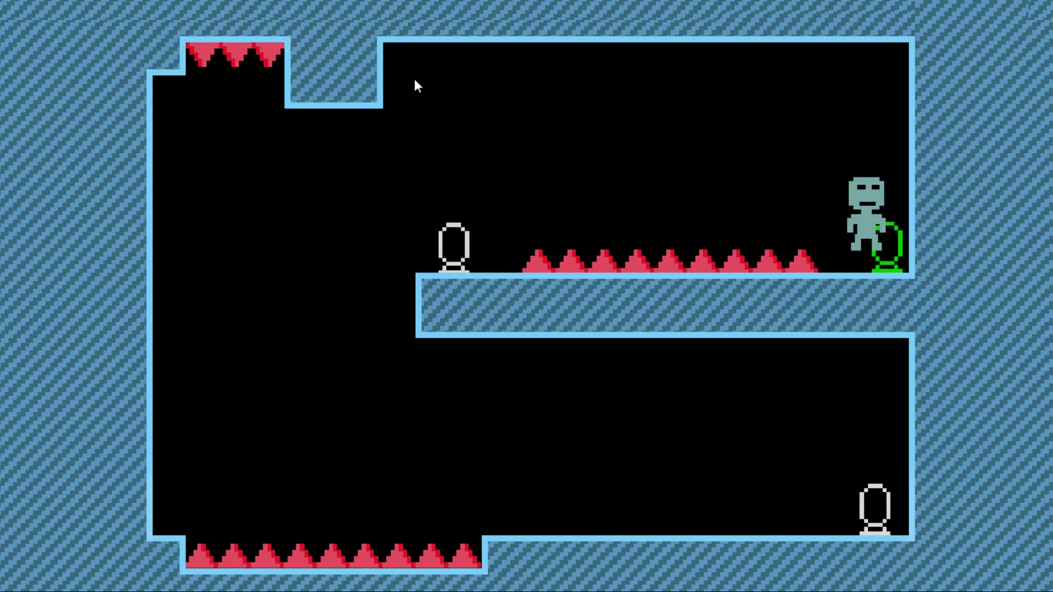
key(Left)
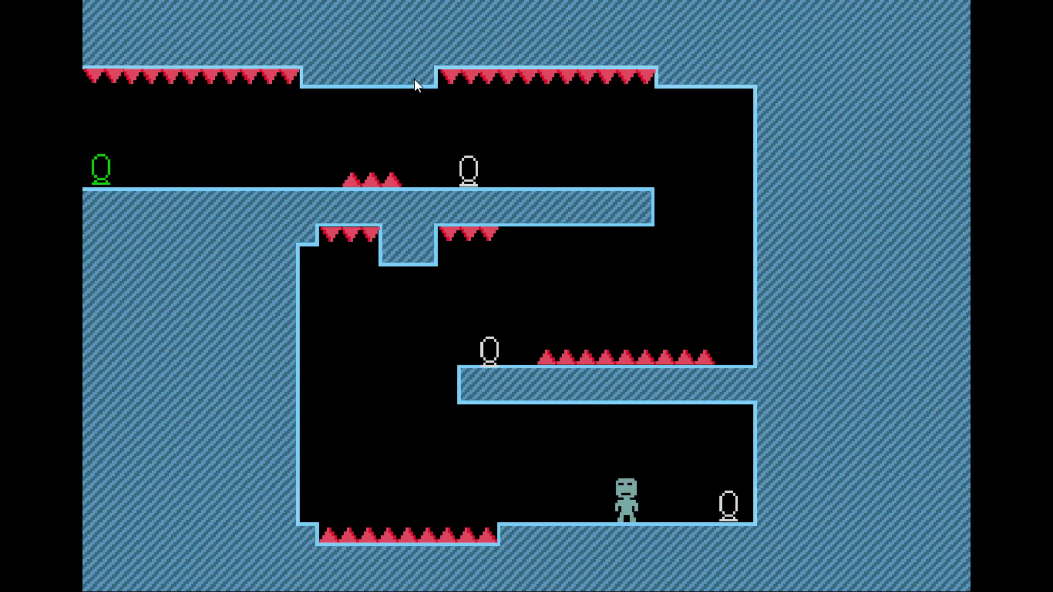
key(space)
key(Left)
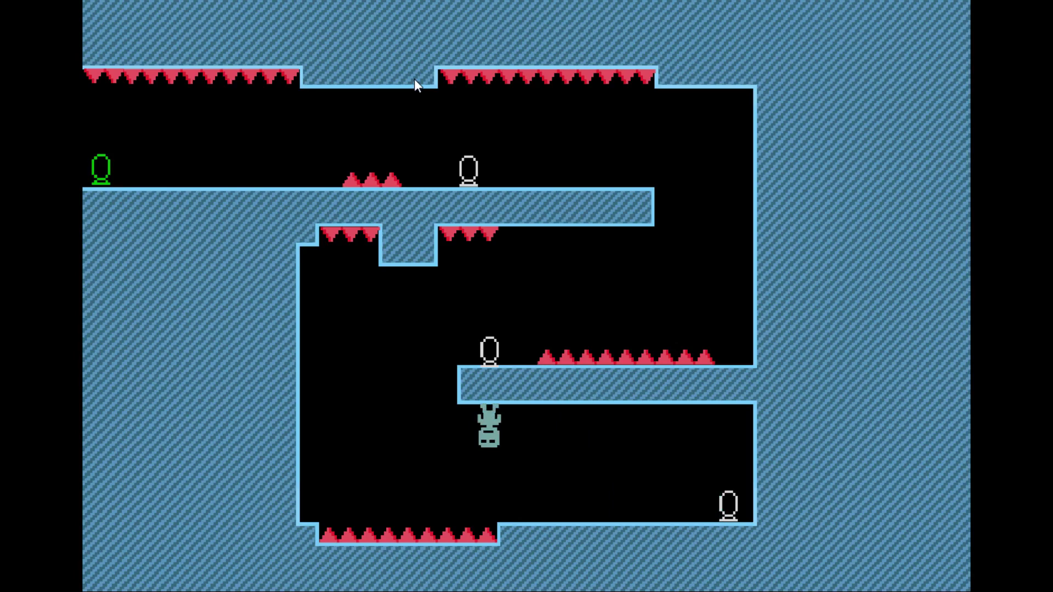
key(r)
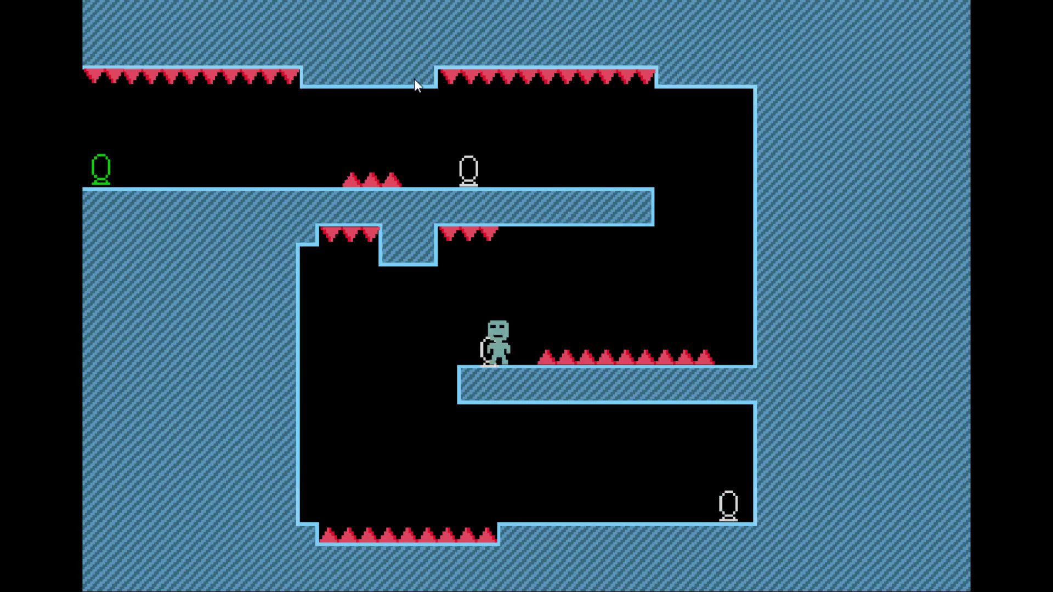
key(Right)
key(Left)
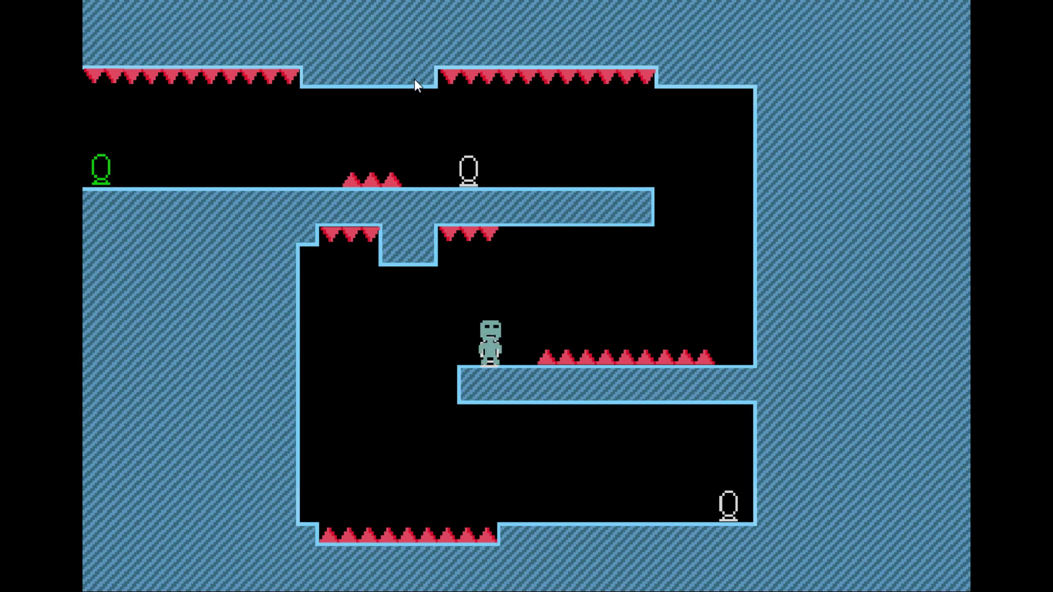
key(r)
key(Right)
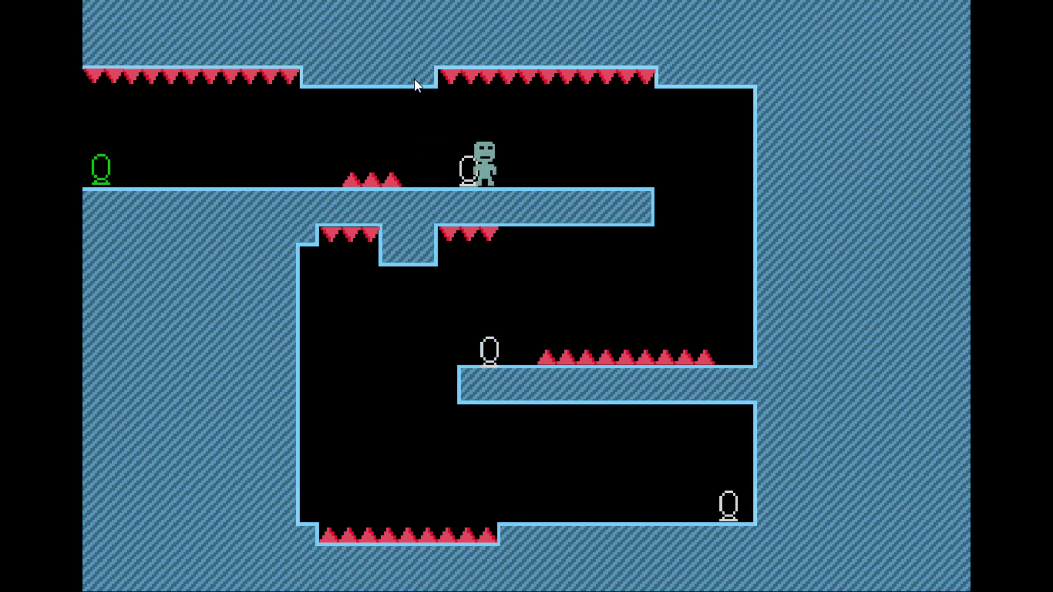
key(Left)
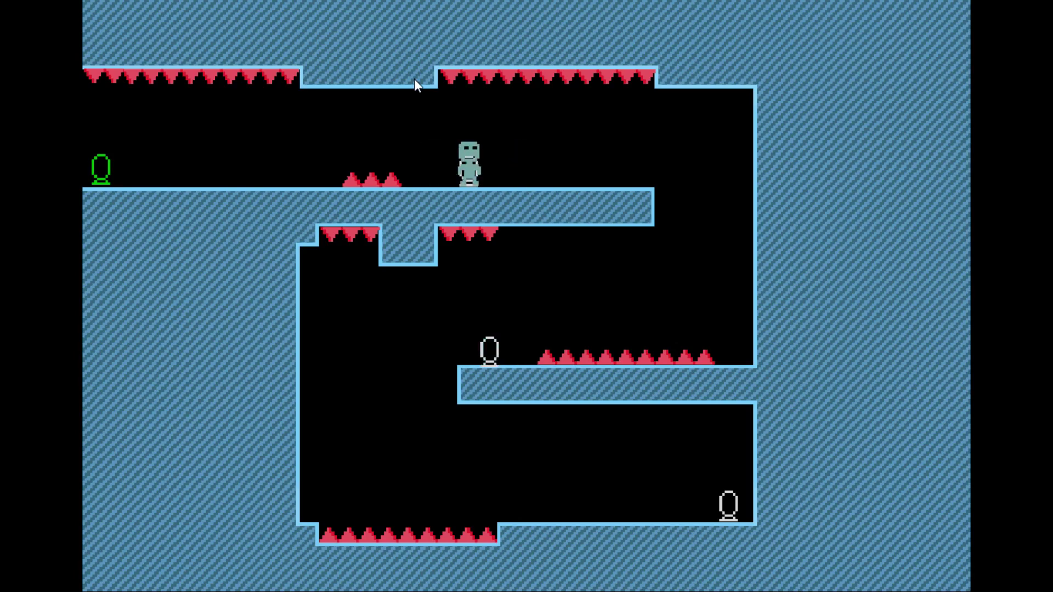
key(Right)
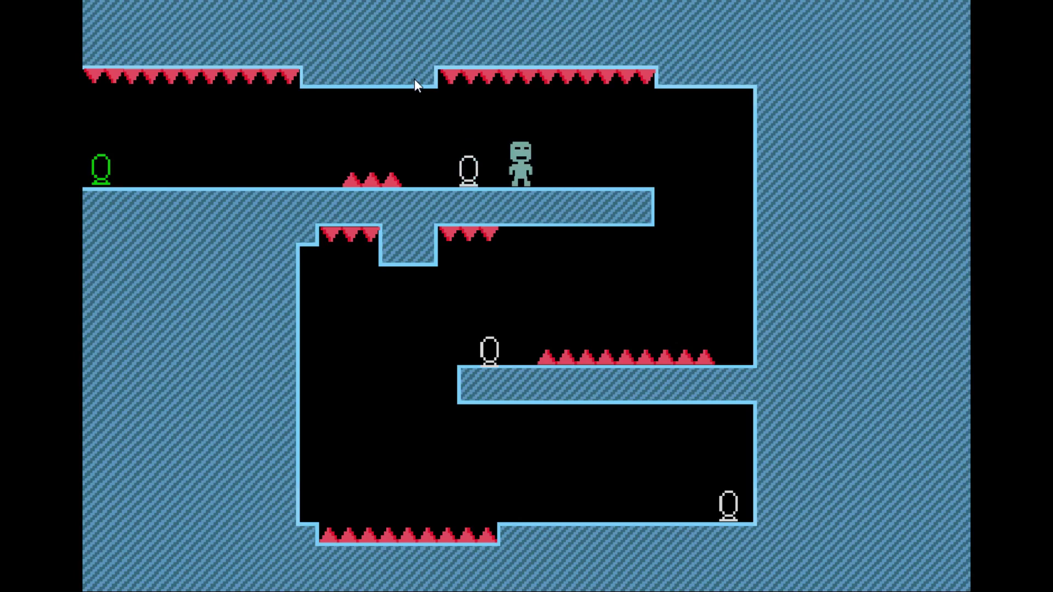
Quit the finished game from its closing "Thanks for playing!" screen.
key(Escape)
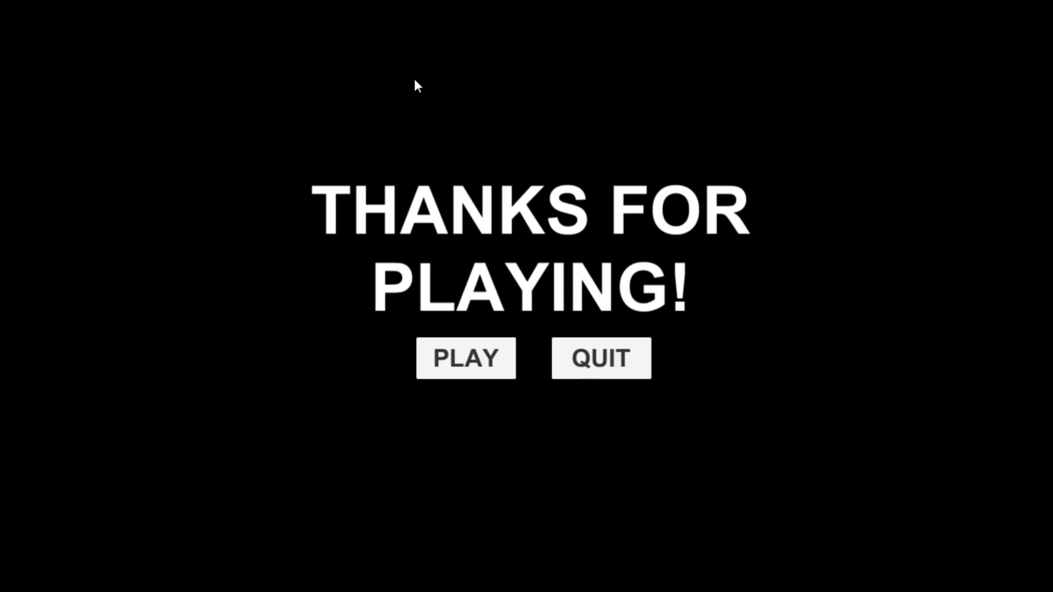
click(618, 351)
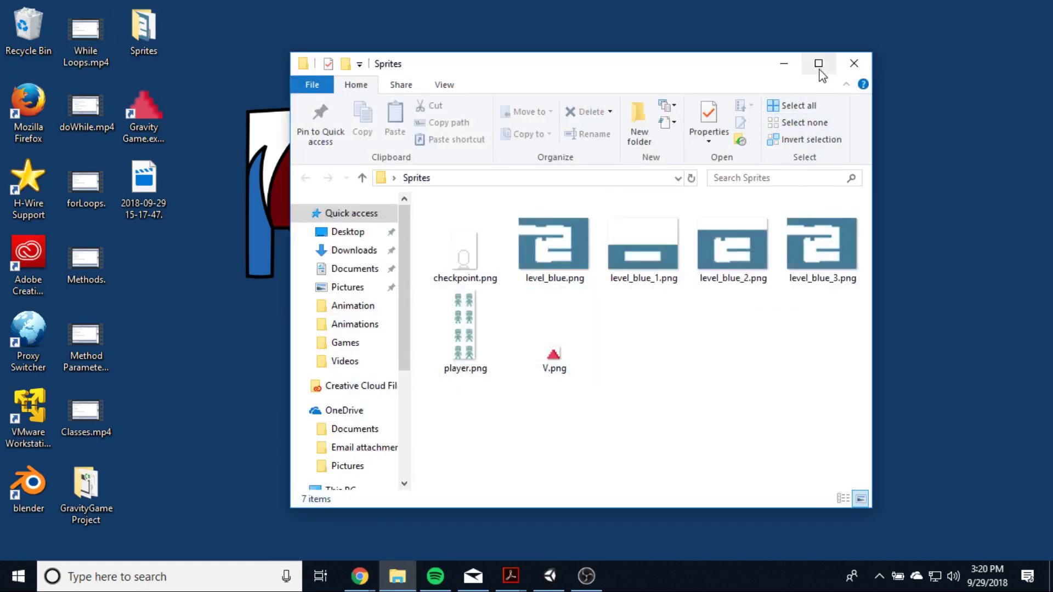
Maximize the Sprites folder window and delete the file level_blue.png.
click(818, 64)
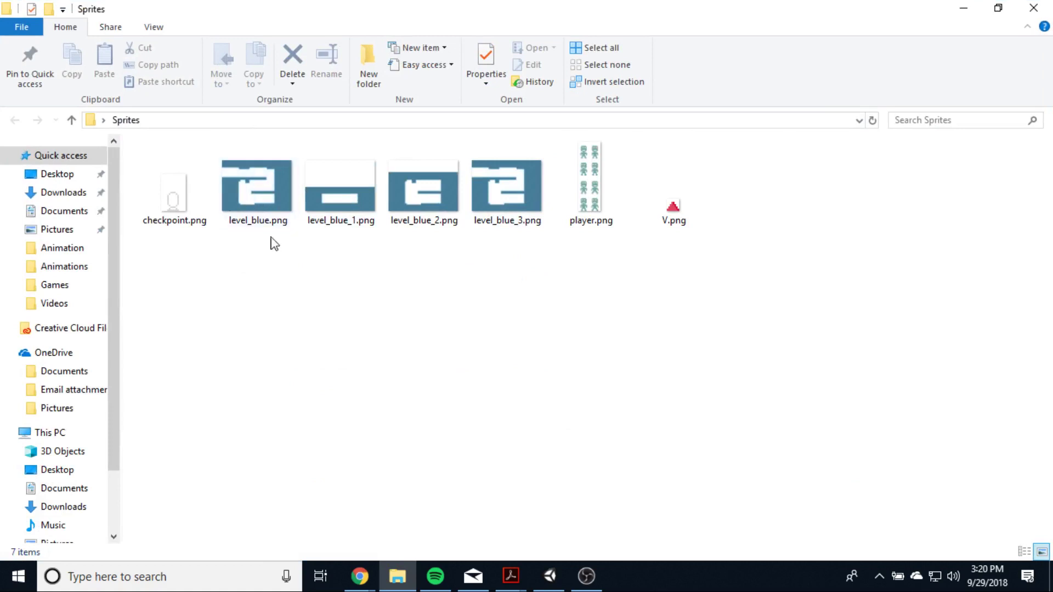
click(274, 193)
right_click(275, 193)
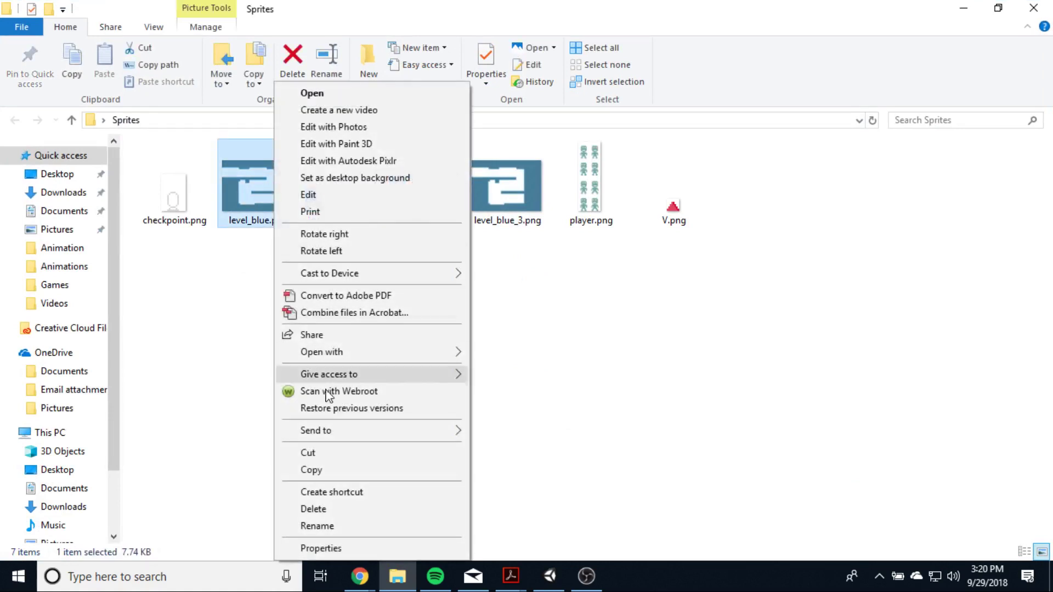
click(329, 509)
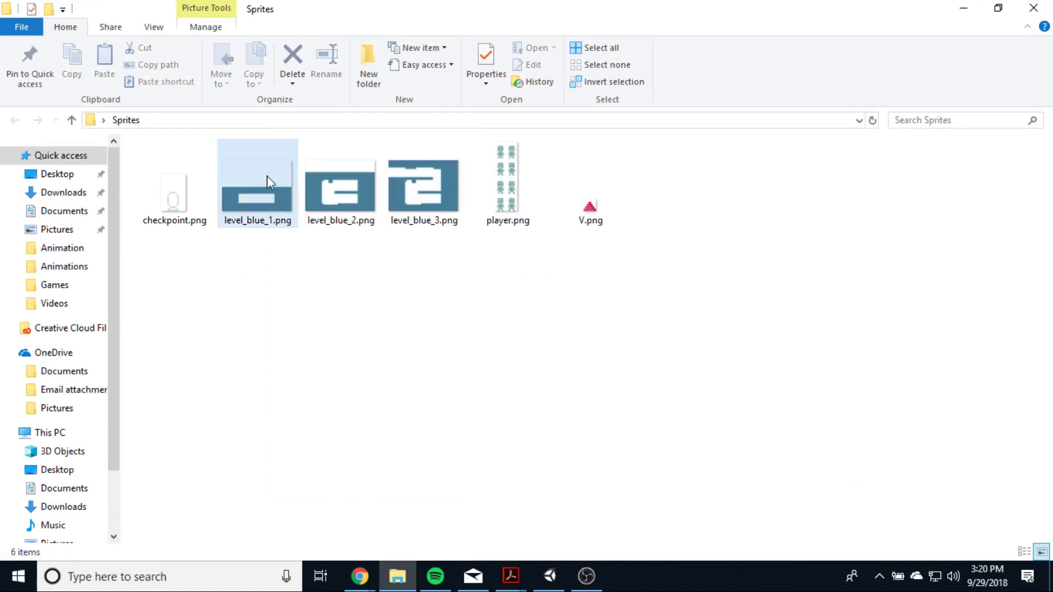
Examine the three numbered level images, the checkpoint image and the player sprite sheet in the Sprites folder.
click(346, 210)
click(271, 214)
click(344, 214)
click(423, 211)
click(340, 212)
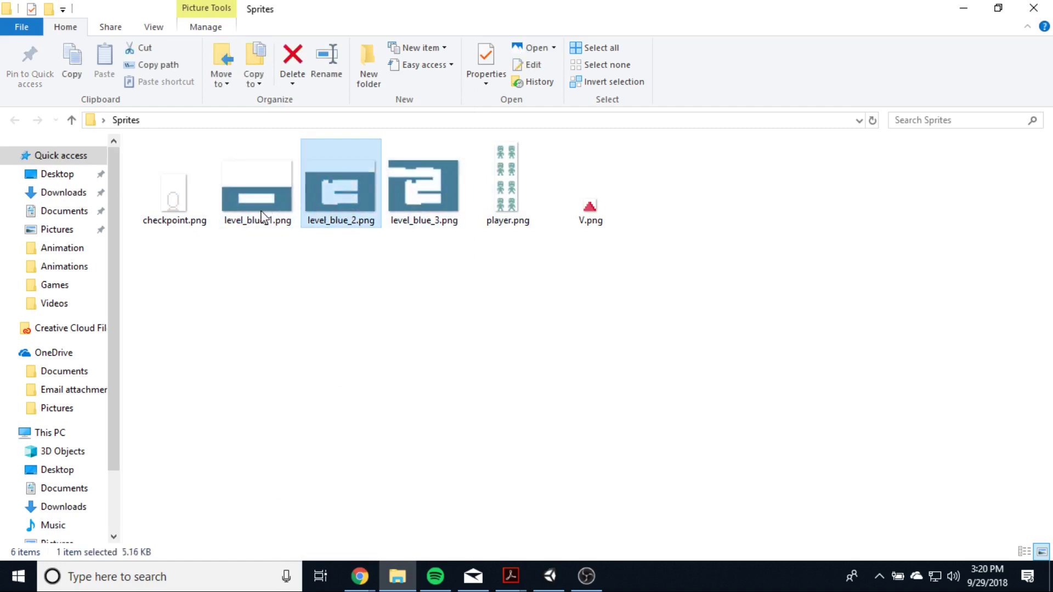
click(262, 216)
click(293, 301)
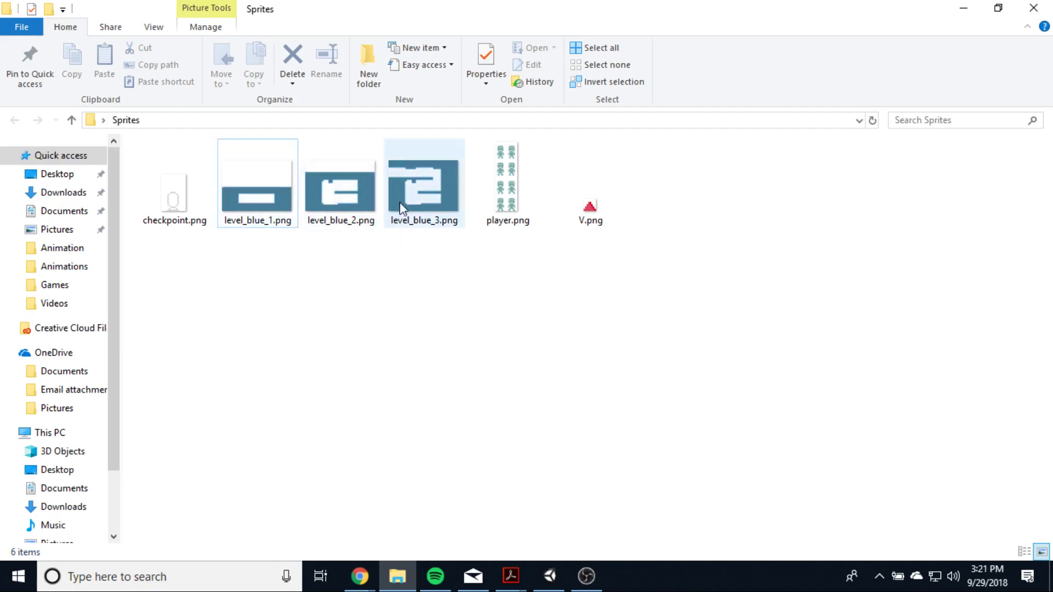
click(279, 204)
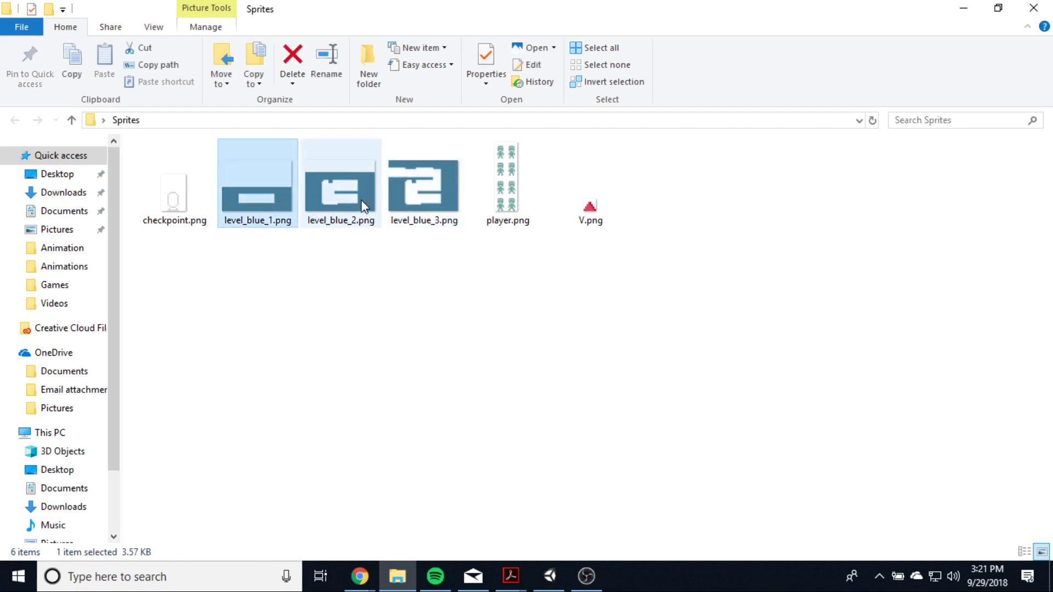
click(357, 204)
click(421, 200)
click(174, 204)
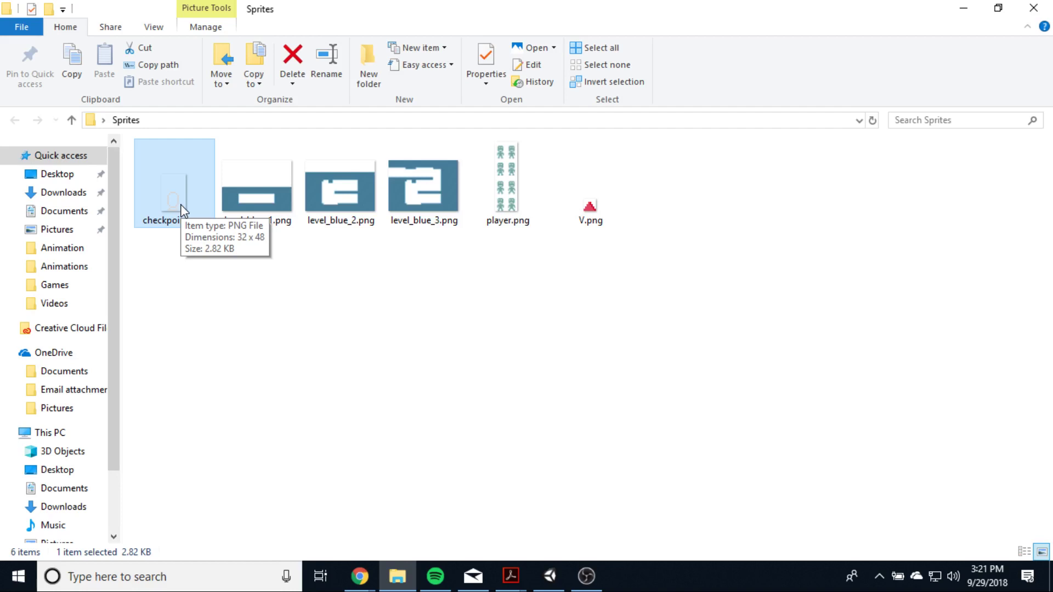
click(500, 190)
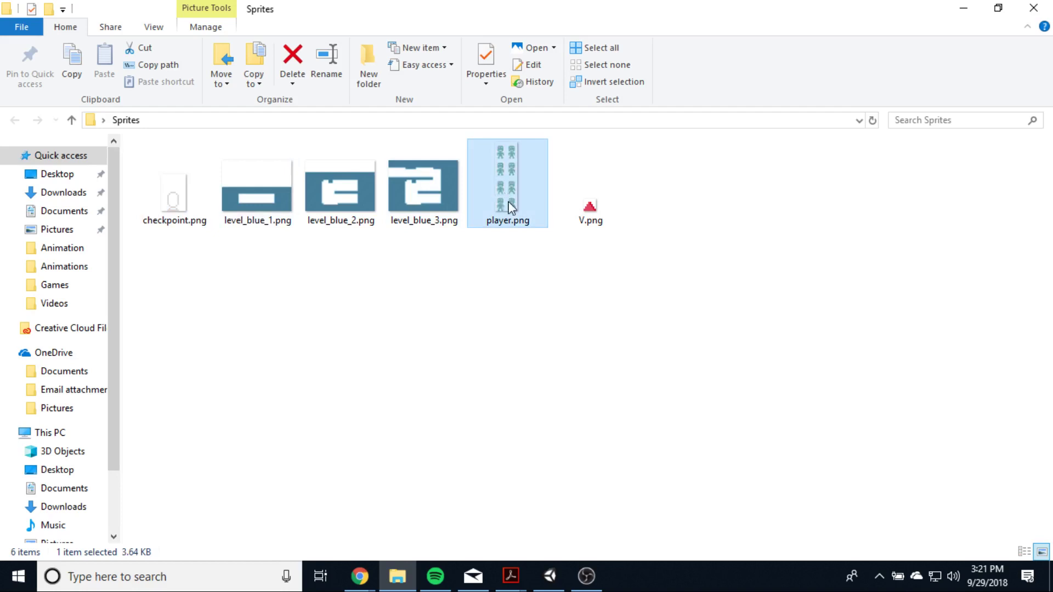
Examine the character poses in player.png at enlarged size, close the image viewer, and select V.png.
mouse_move(511, 159)
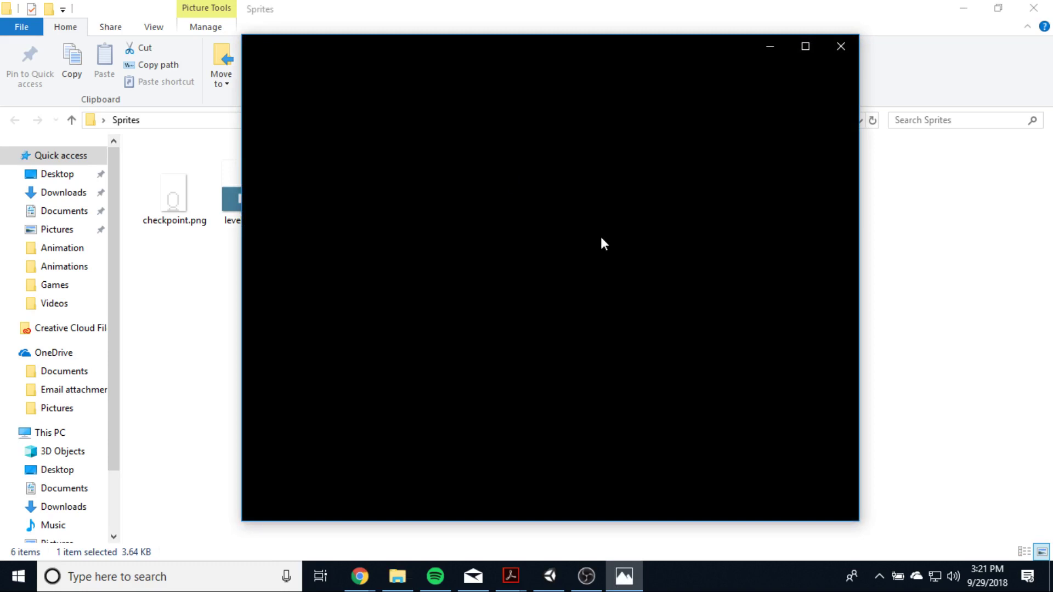
key(Left)
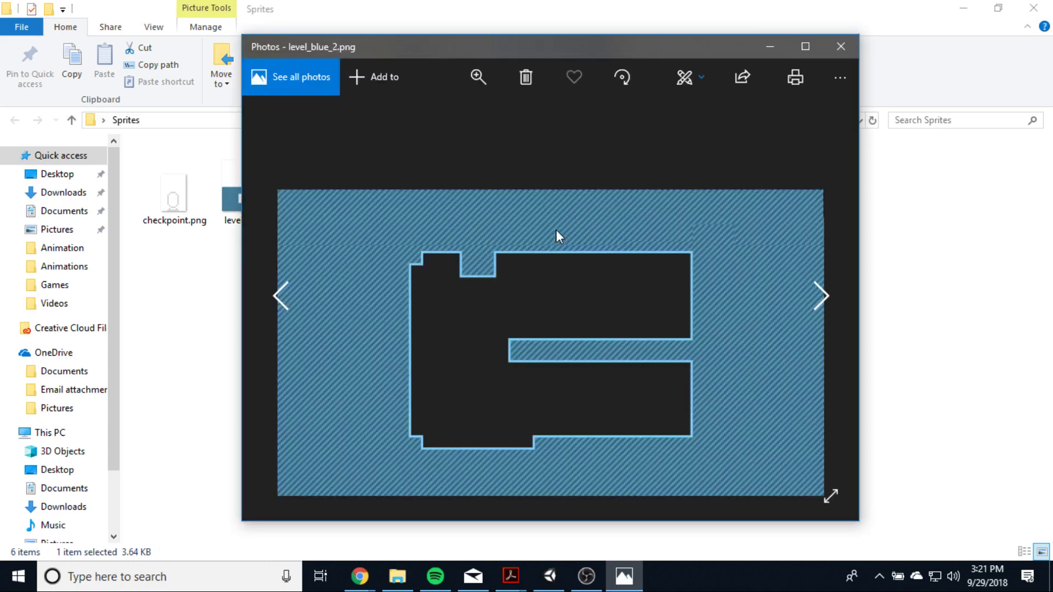
key(Right)
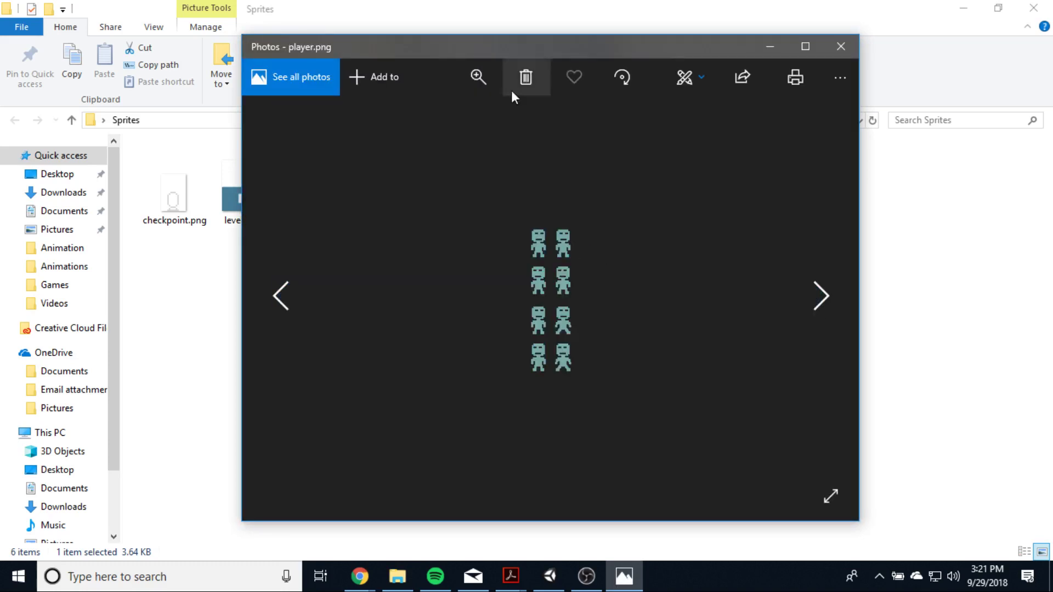
click(479, 78)
drag(416, 117, 502, 124)
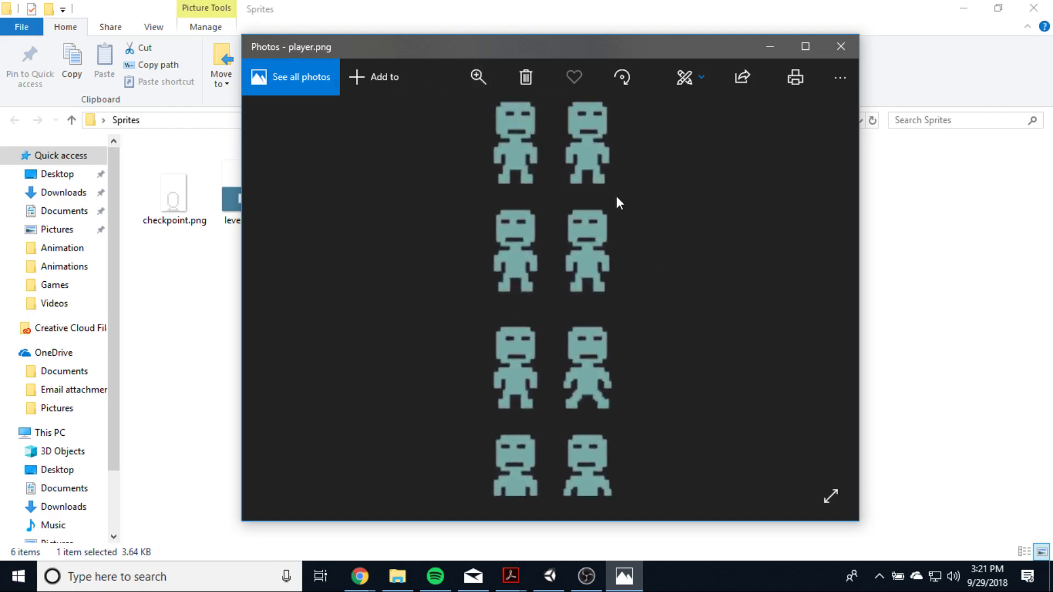
scroll(675, 143, down, 3)
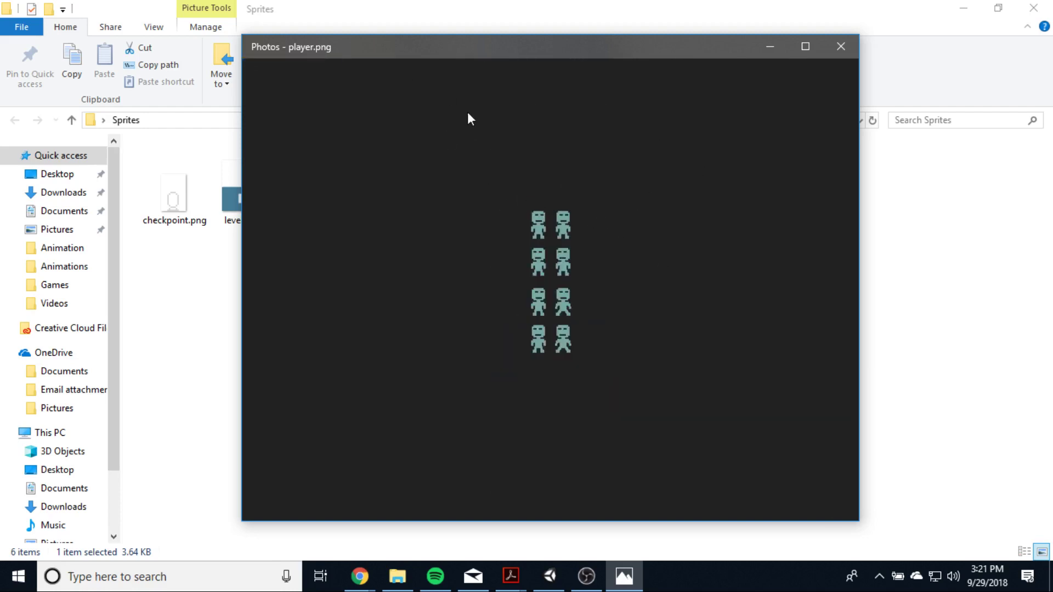
click(478, 76)
click(433, 114)
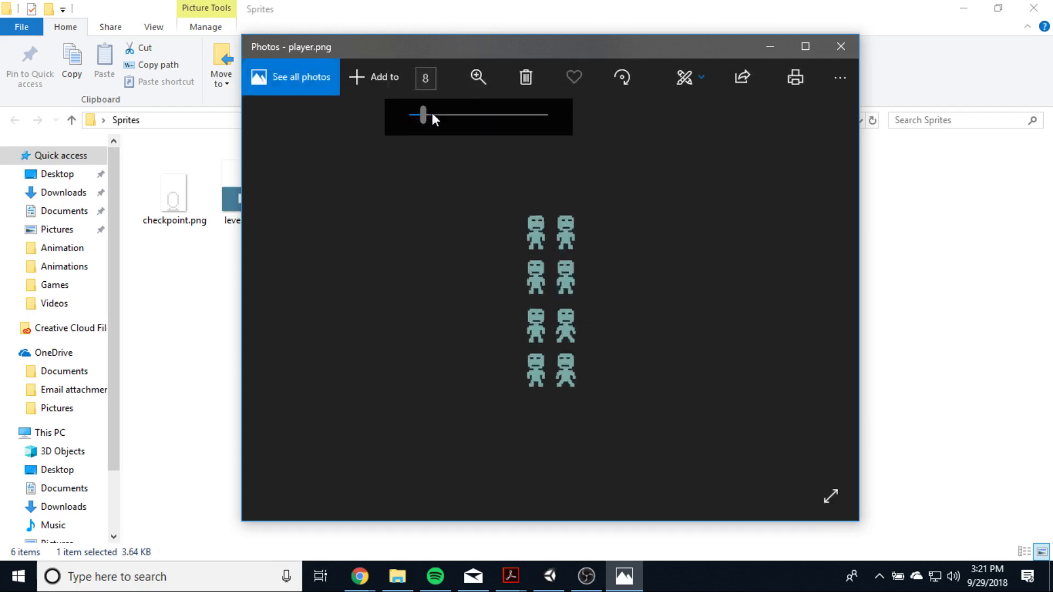
drag(433, 115, 477, 115)
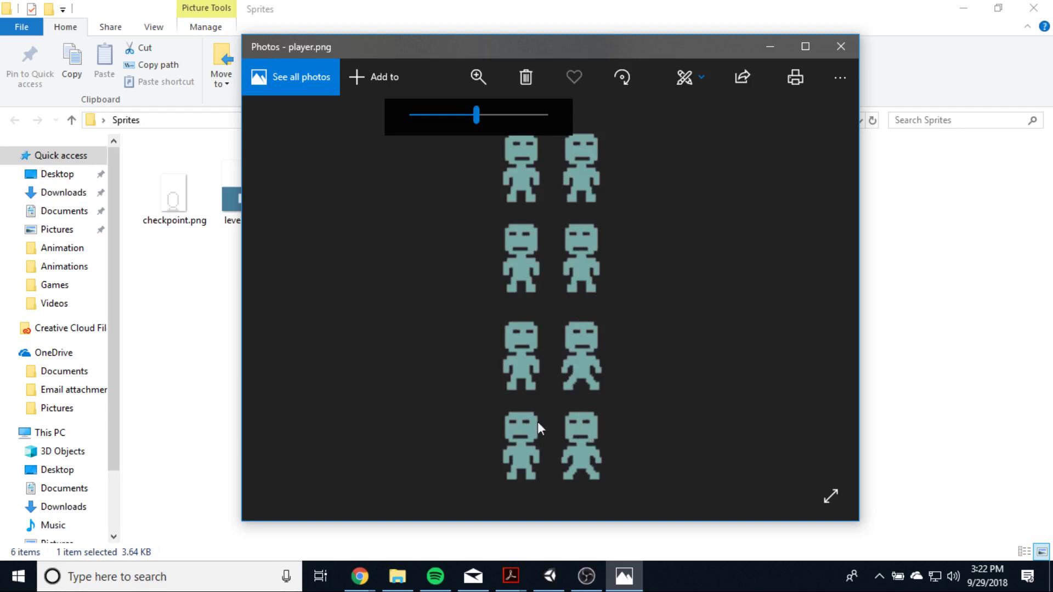
click(838, 49)
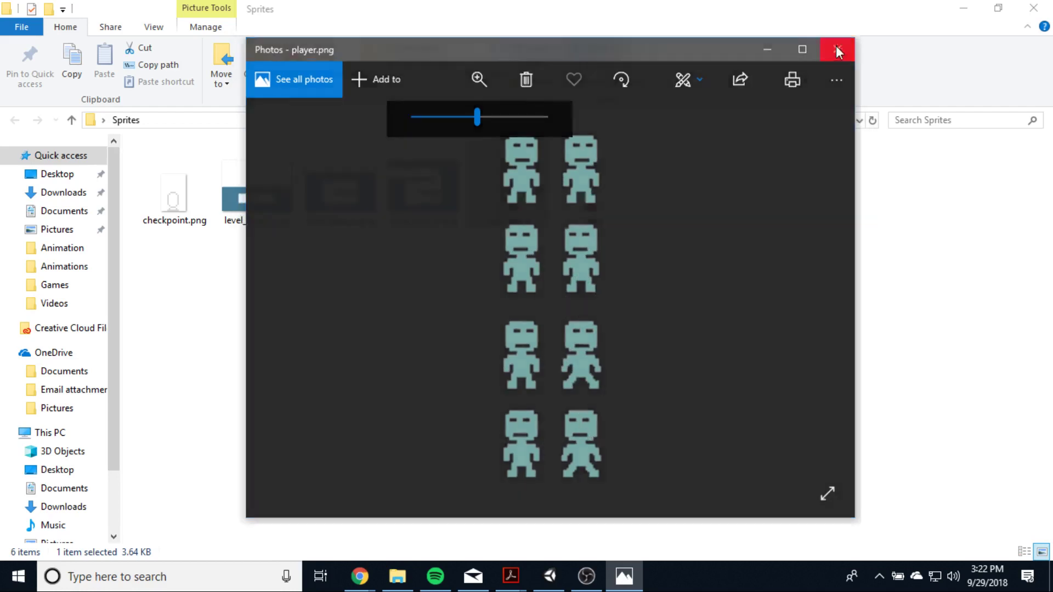
click(587, 209)
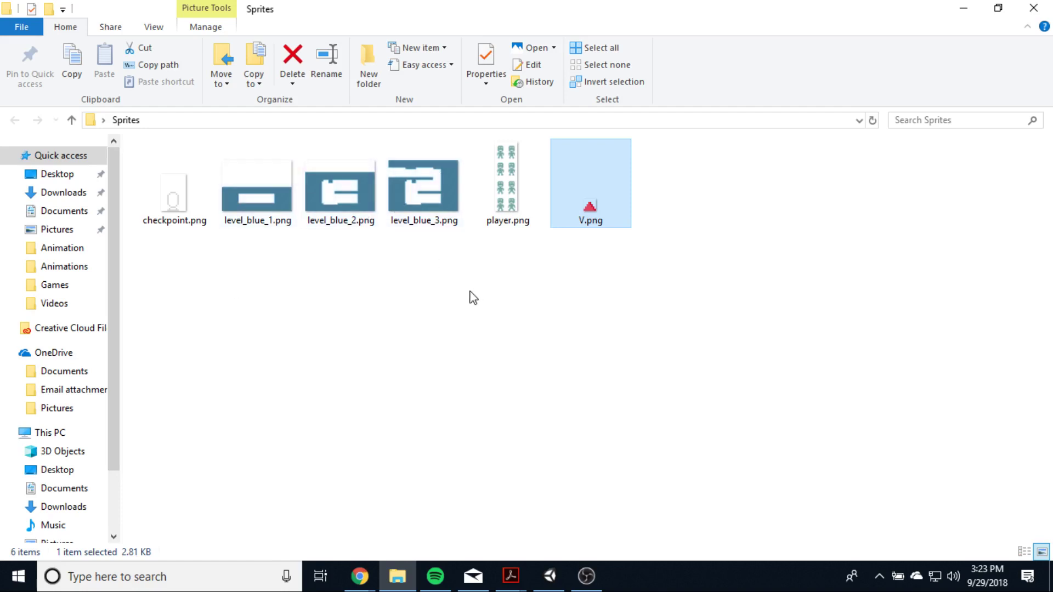
Switch to Chrome, go to pixlr.com and open the Pixlr Editor.
key(alt+Tab)
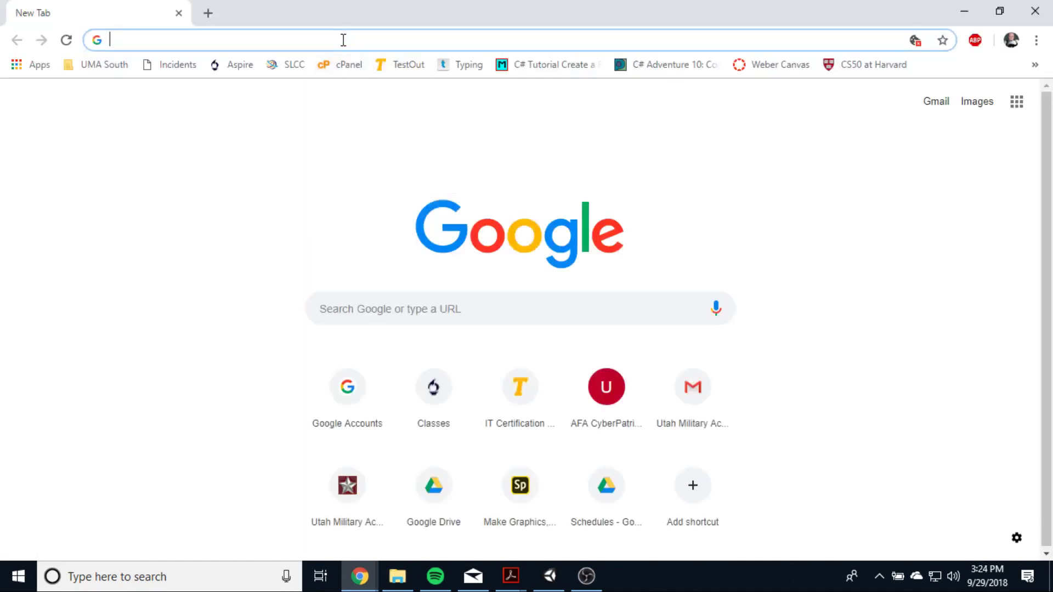
text(pixlr.co)
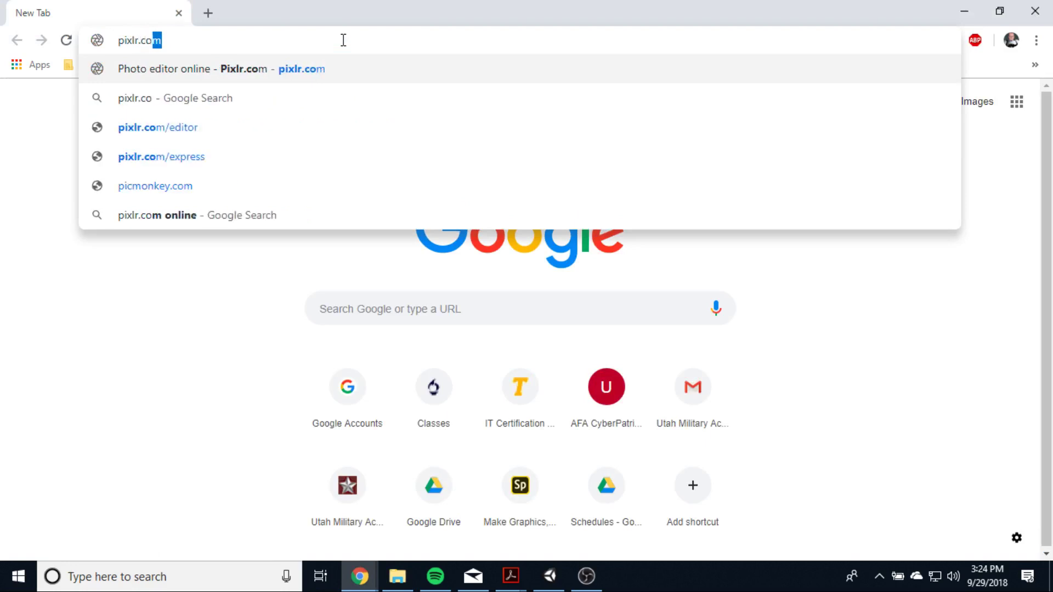
key(Return)
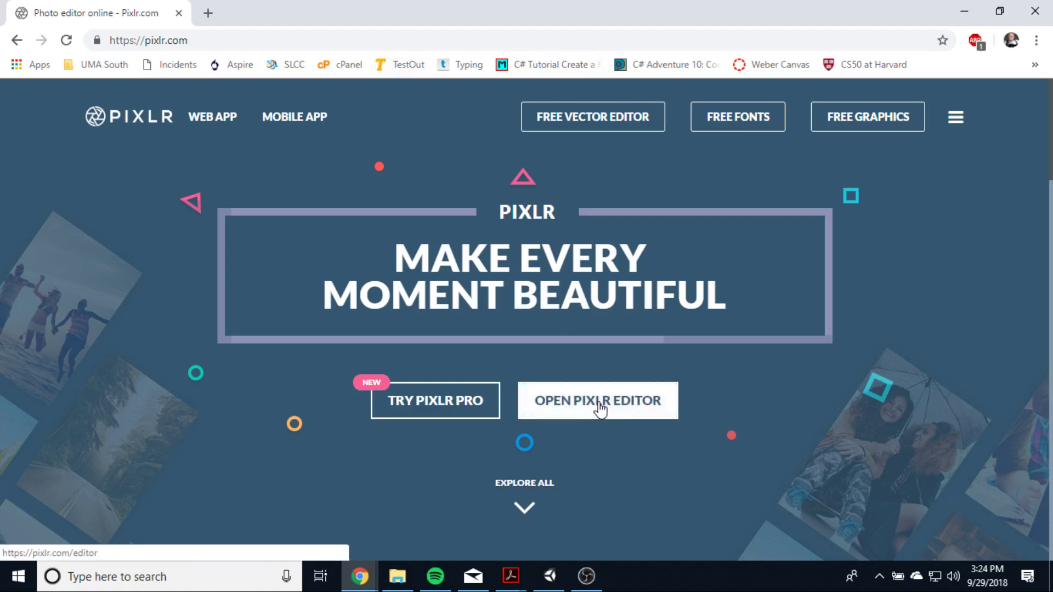
click(606, 419)
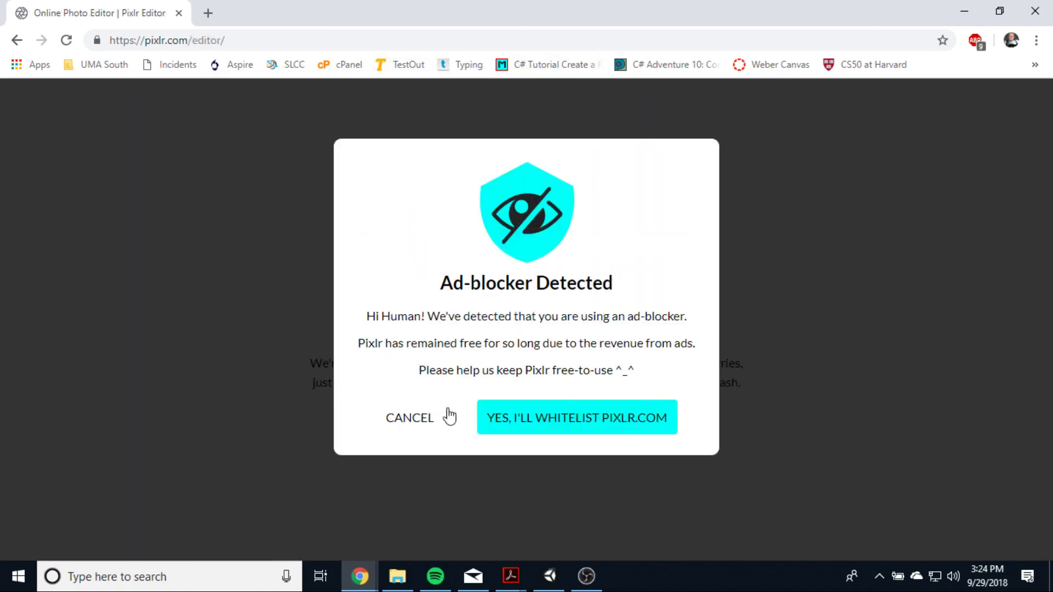
Agree to the ad-blocker whitelist request, finish its instructions and reload the editor page.
click(524, 418)
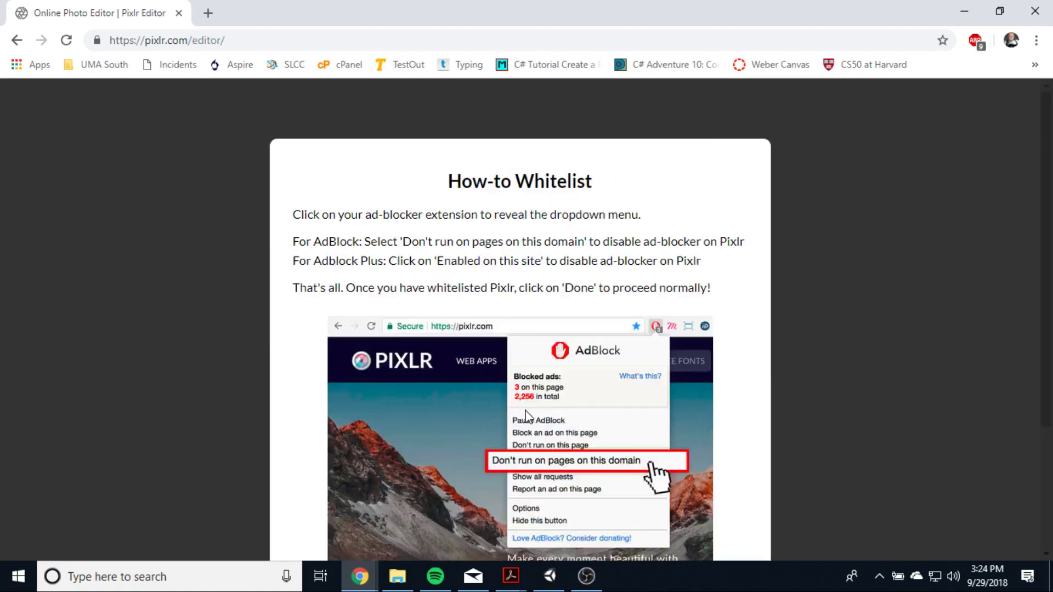
scroll(736, 319, down, 3)
scroll(735, 318, up, 3)
scroll(659, 384, down, 3)
click(511, 466)
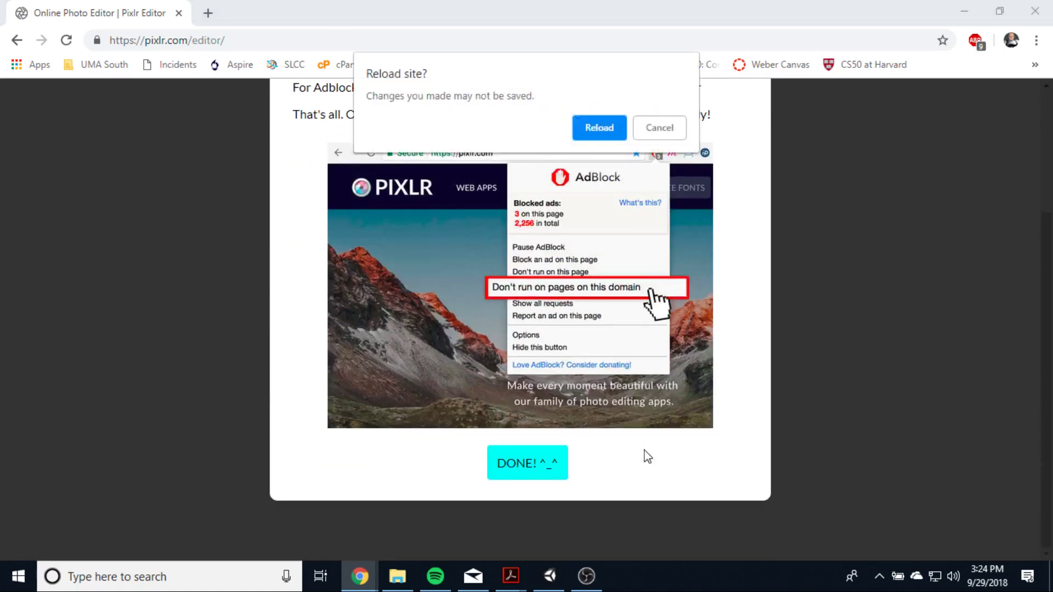
click(600, 128)
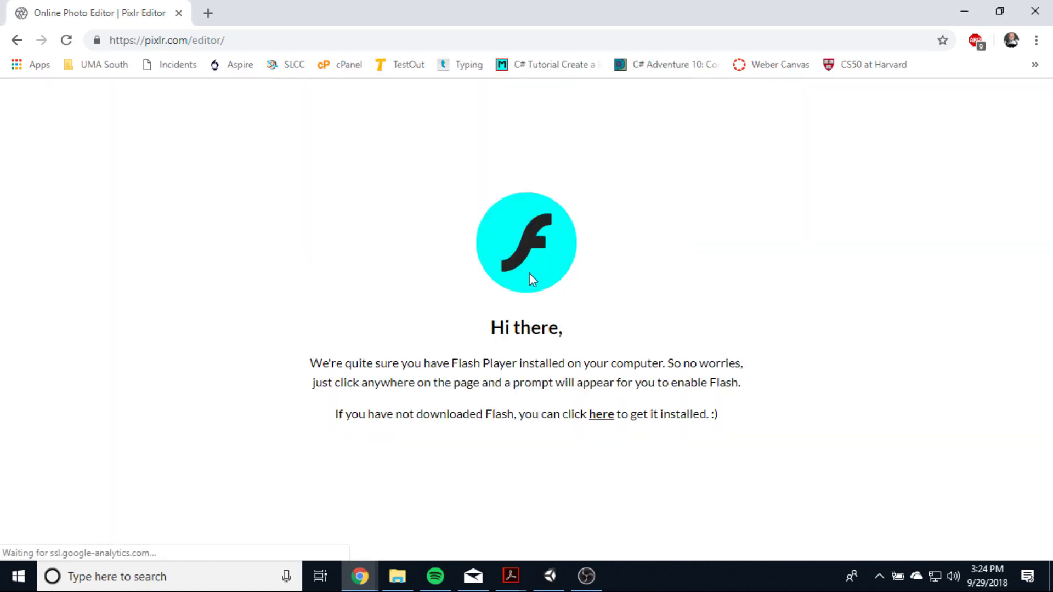
Allow pixlr.com to run Flash, let the page reload and get through to the editor's start screen.
click(529, 276)
click(606, 132)
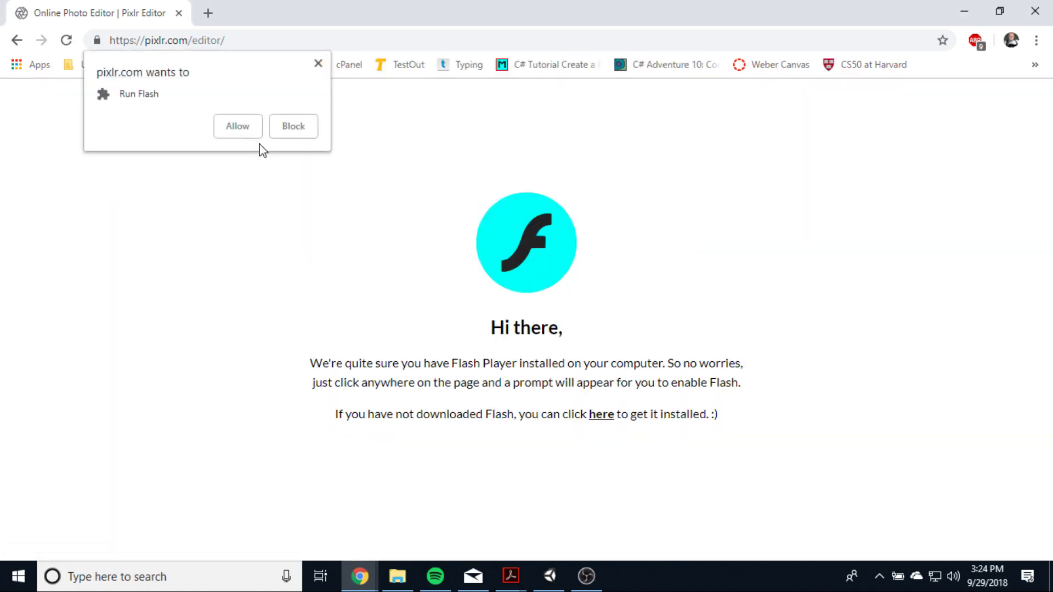
click(235, 124)
click(606, 159)
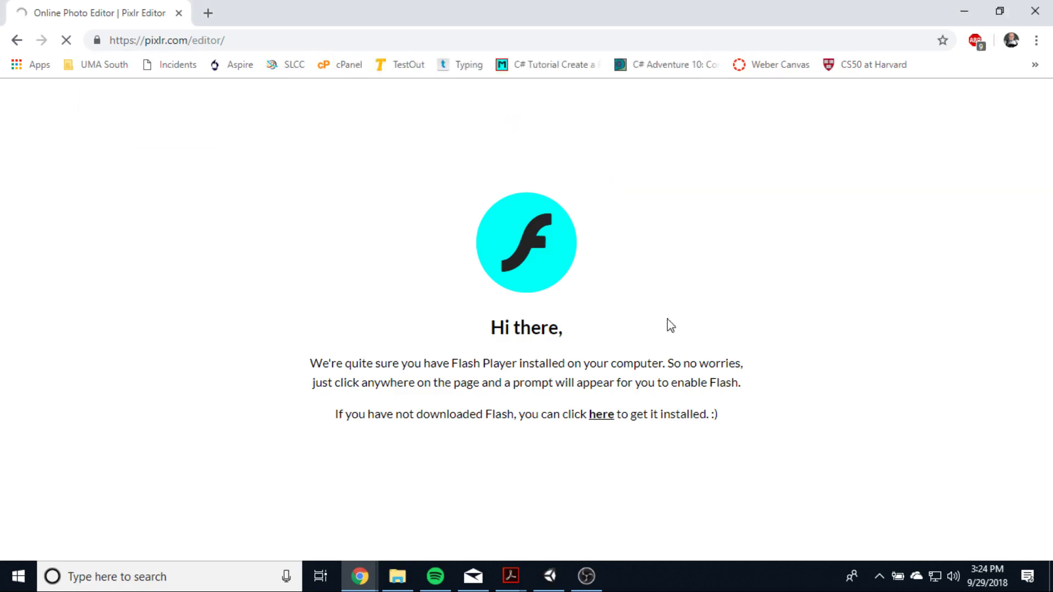
click(385, 422)
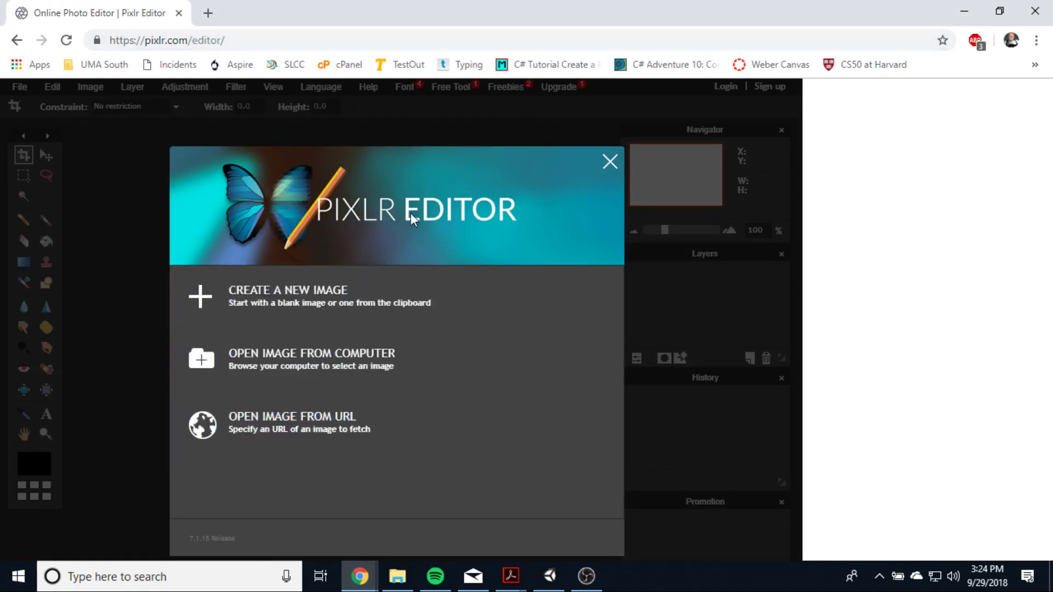
Create a new 800 x 600 transparent image named Level1.
click(282, 303)
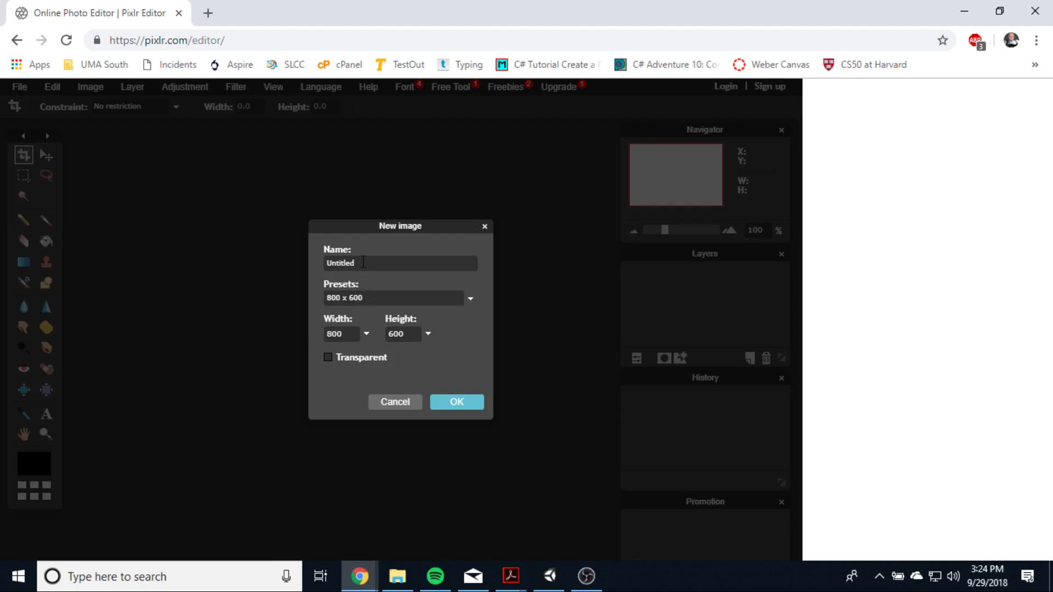
key(BackSpace)
key(BackSpace)
key(BackSpace)
key(BackSpace)
key(BackSpace)
key(BackSpace)
key(BackSpace)
key(BackSpace)
text(Level1)
click(457, 402)
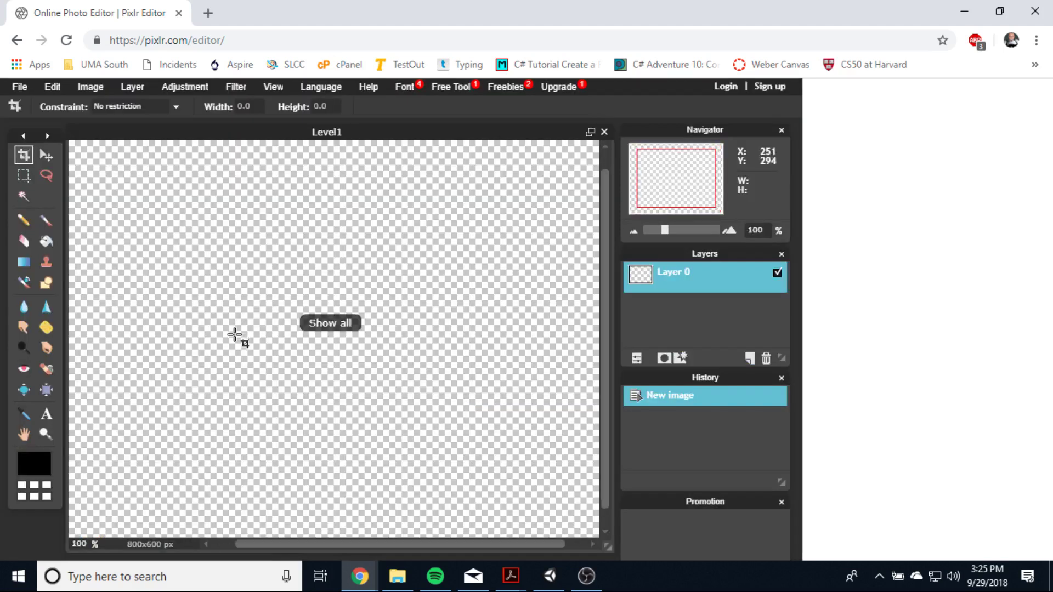
Draw overlapping black filled rectangles along all four canvas edges, leaving a transparent rectangular opening in the middle.
scroll(324, 344, up, 5)
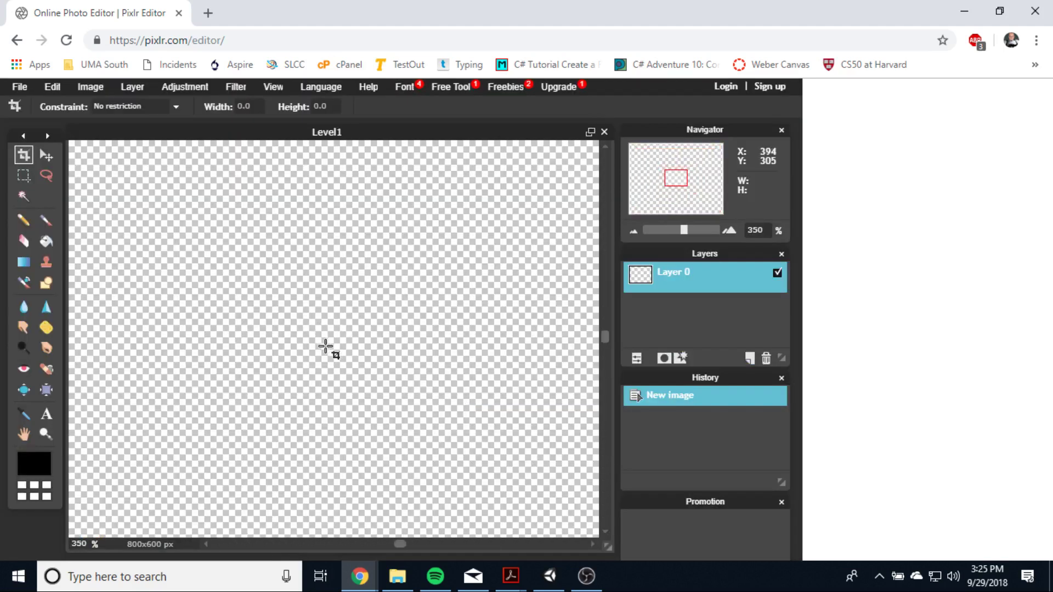
scroll(325, 347, down, 7)
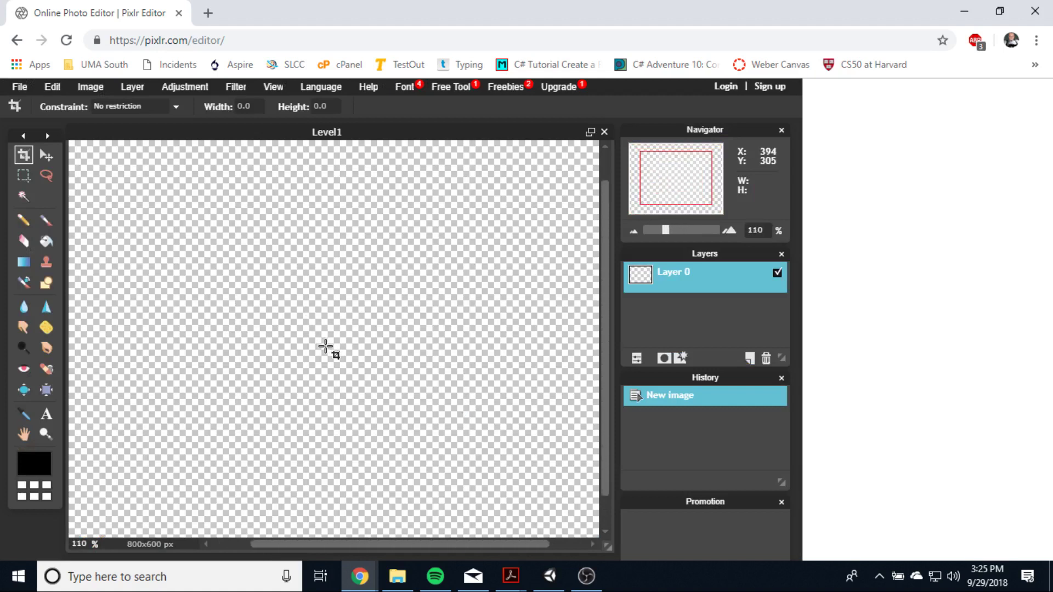
scroll(325, 347, down, 1)
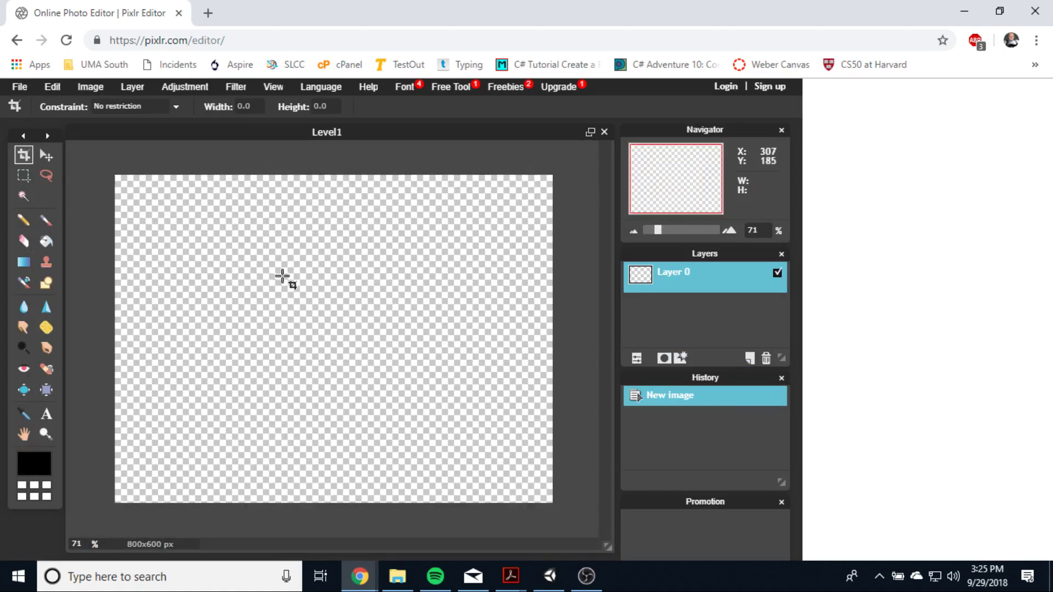
click(47, 283)
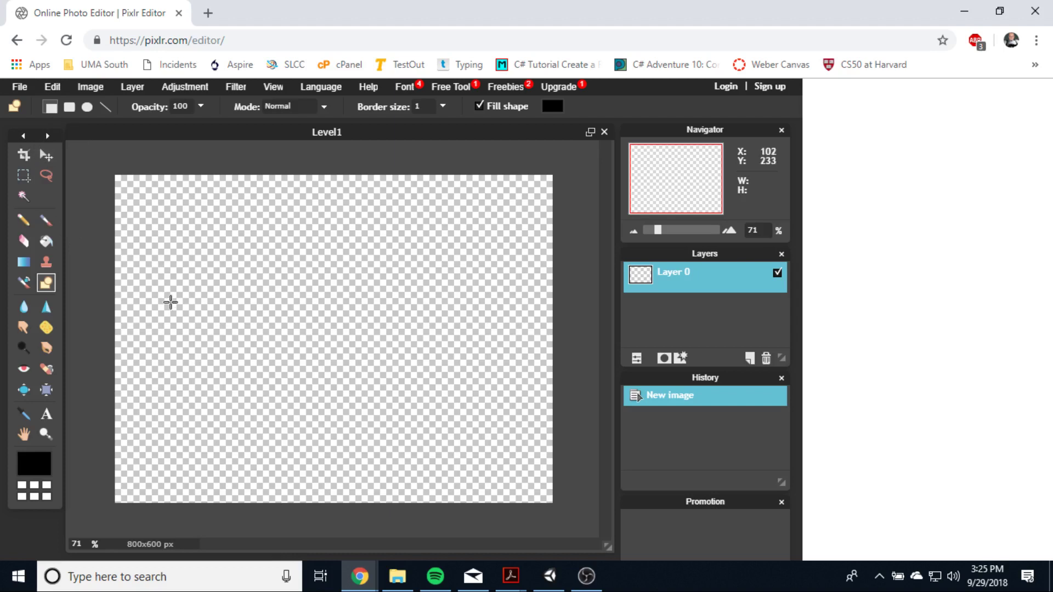
click(50, 110)
drag(423, 462, 567, 518)
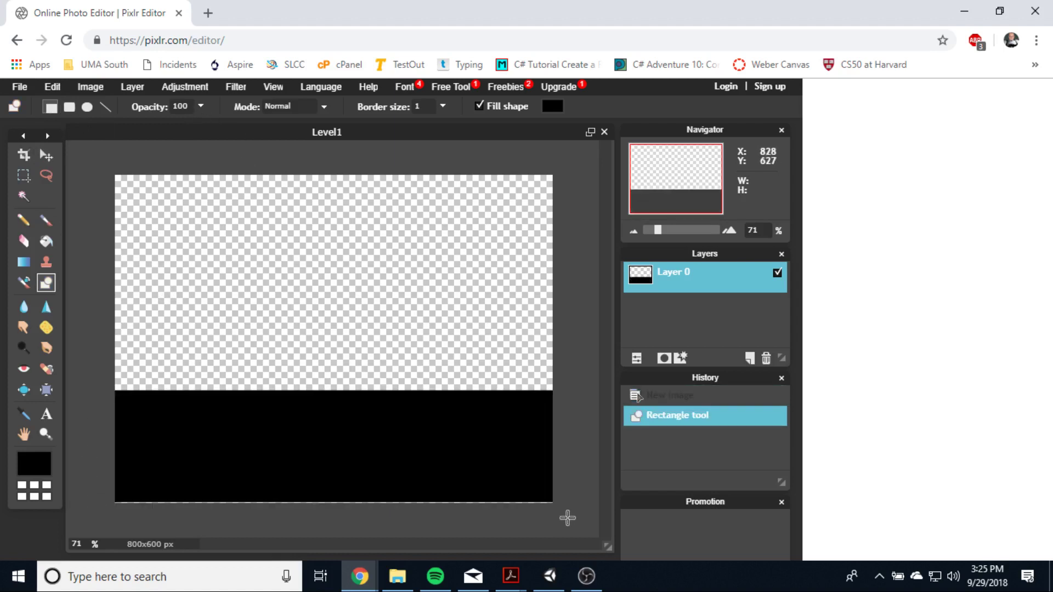
drag(125, 176, 159, 428)
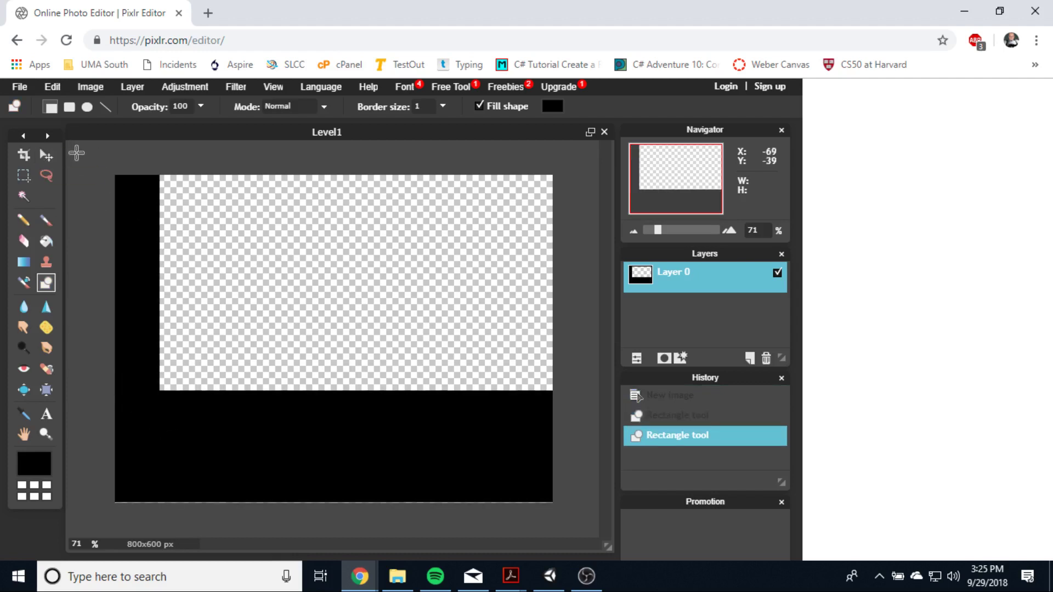
drag(76, 153, 576, 227)
drag(498, 156, 574, 439)
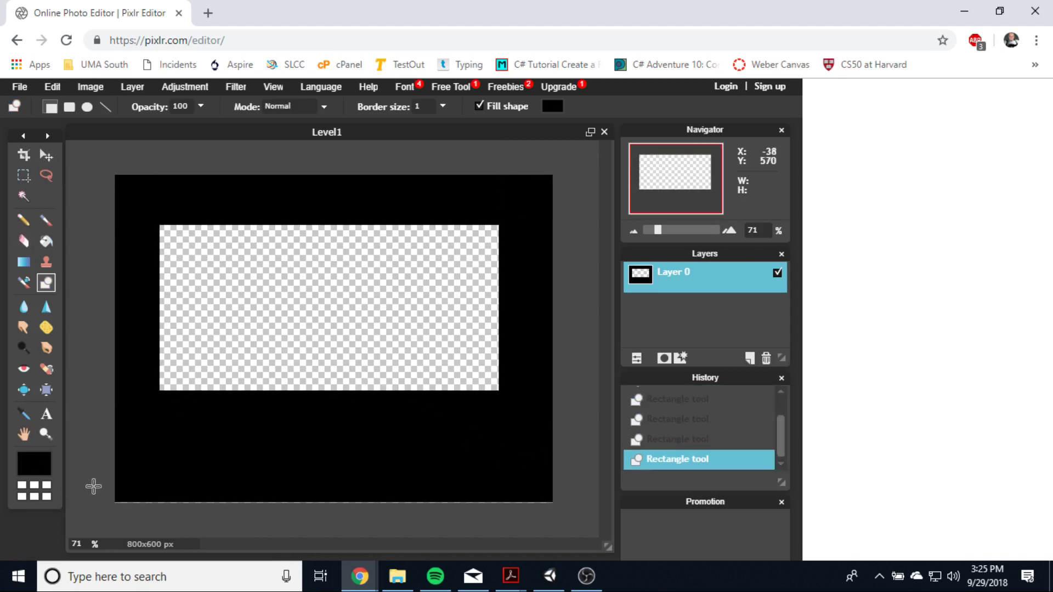
drag(93, 487, 585, 511)
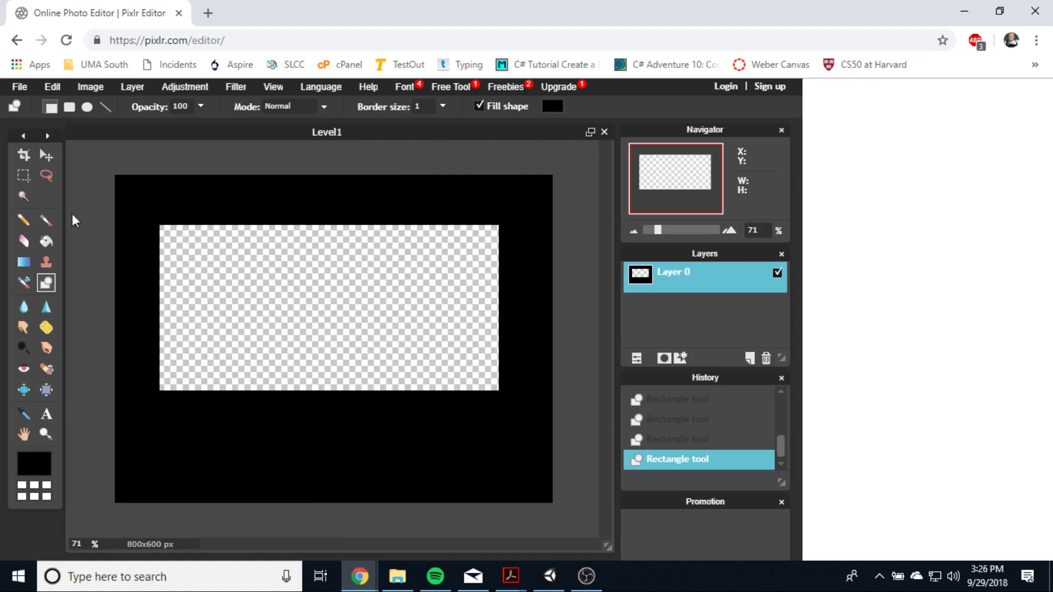
Recolor the black level frame with the Paint bucket tool using cyan #3df9ff.
click(46, 242)
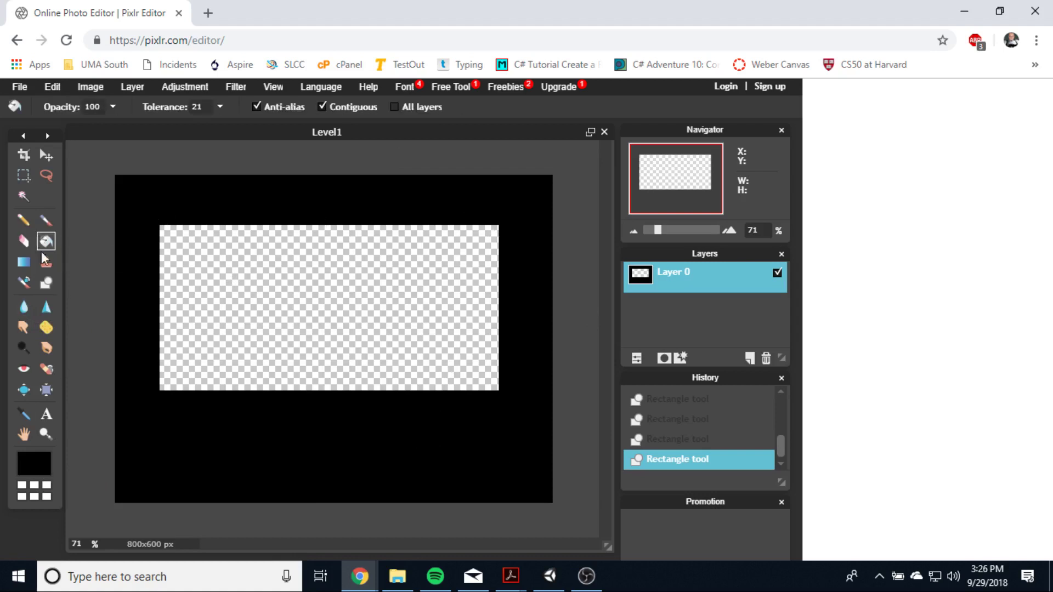
click(30, 461)
drag(246, 286, 303, 335)
drag(344, 248, 357, 241)
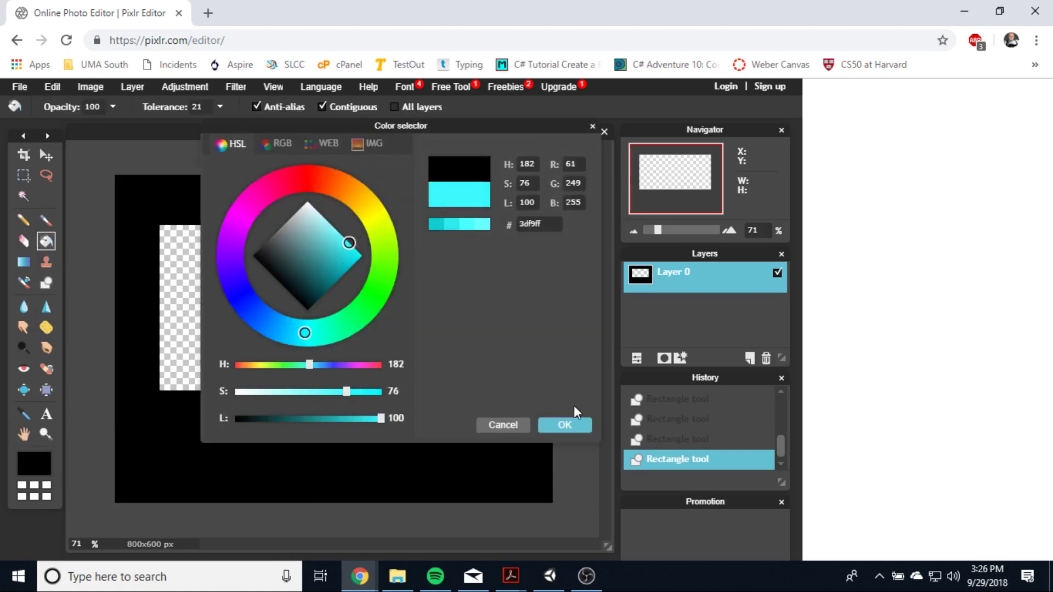
click(571, 425)
click(357, 430)
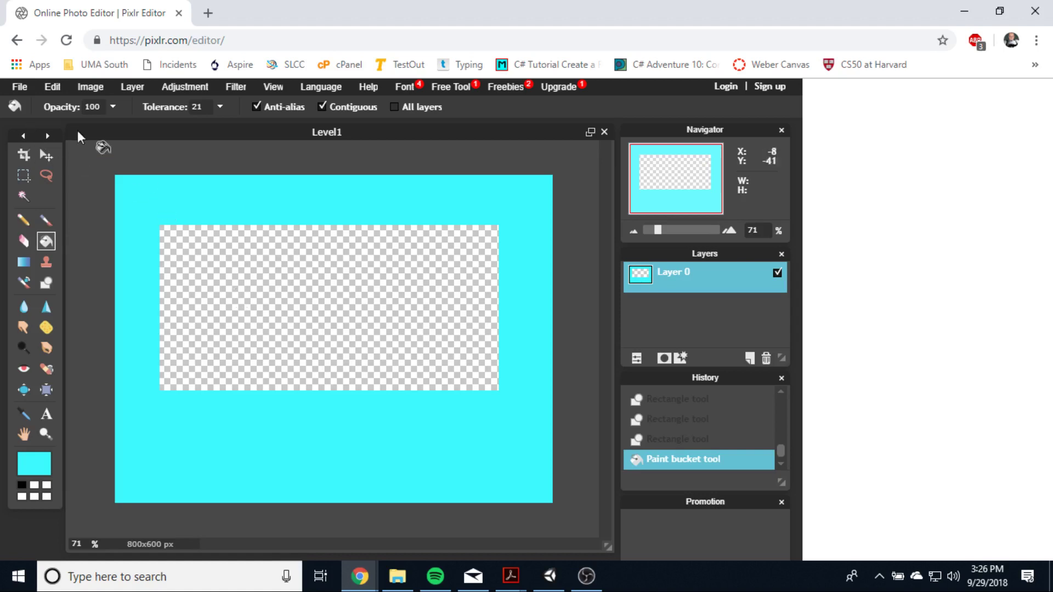
Save the level image to the Desktop as Level1.png in the PNG (Transparent, full quality) format.
click(18, 86)
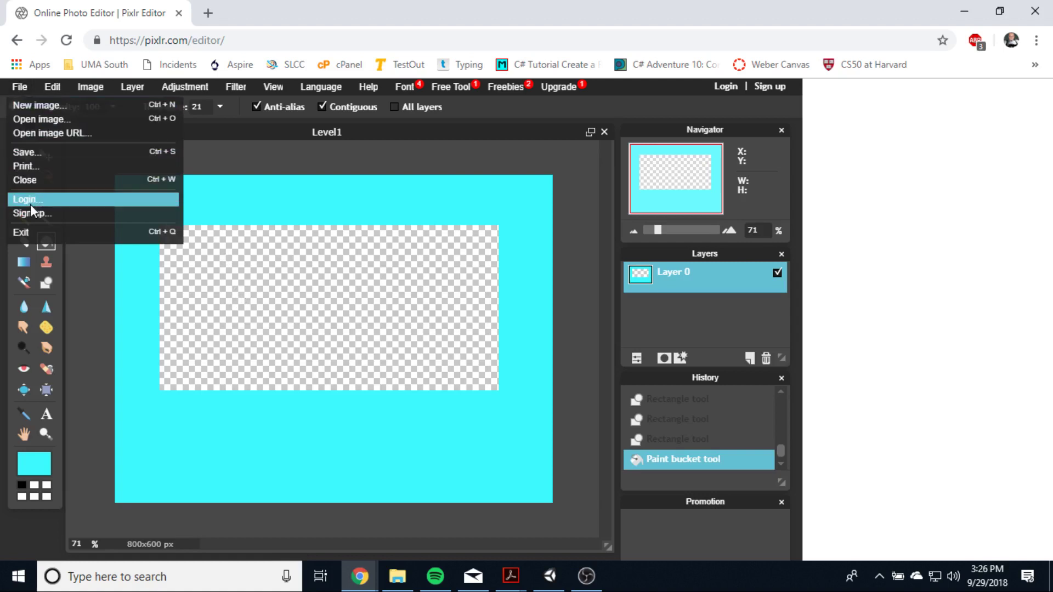
click(42, 149)
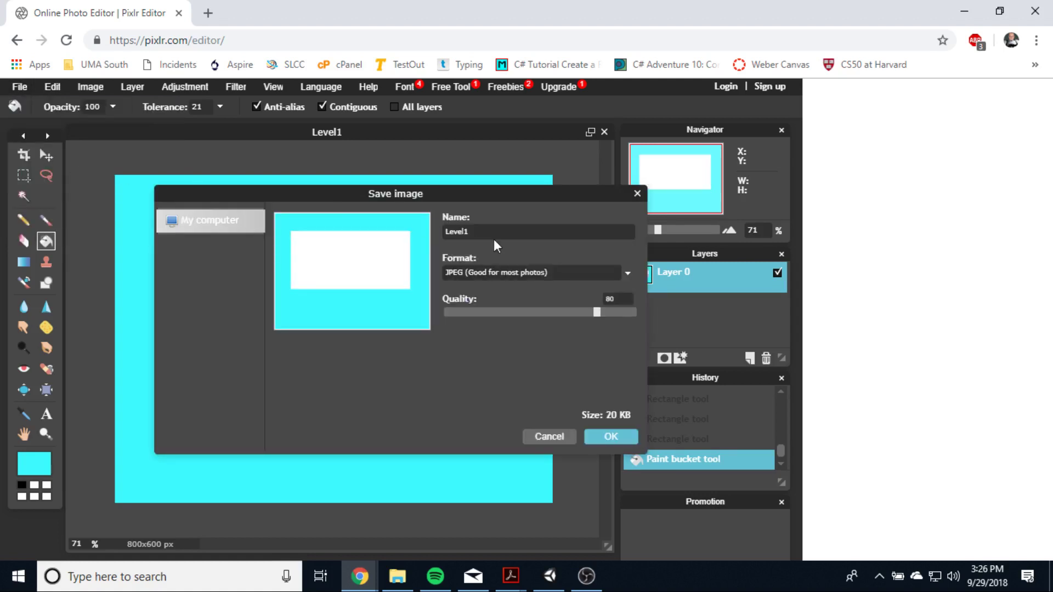
click(492, 271)
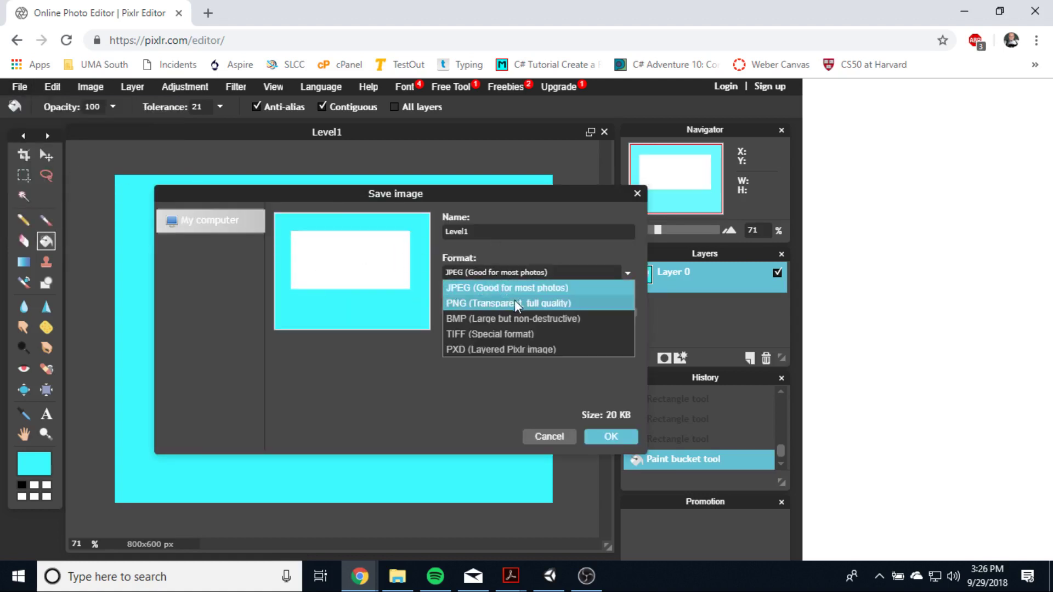
click(515, 300)
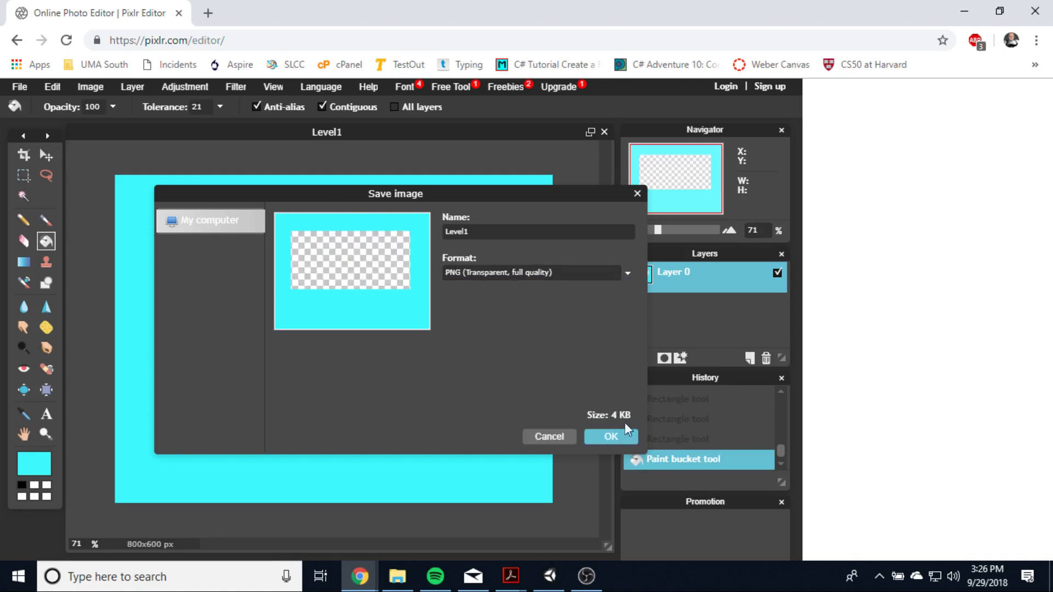
click(626, 437)
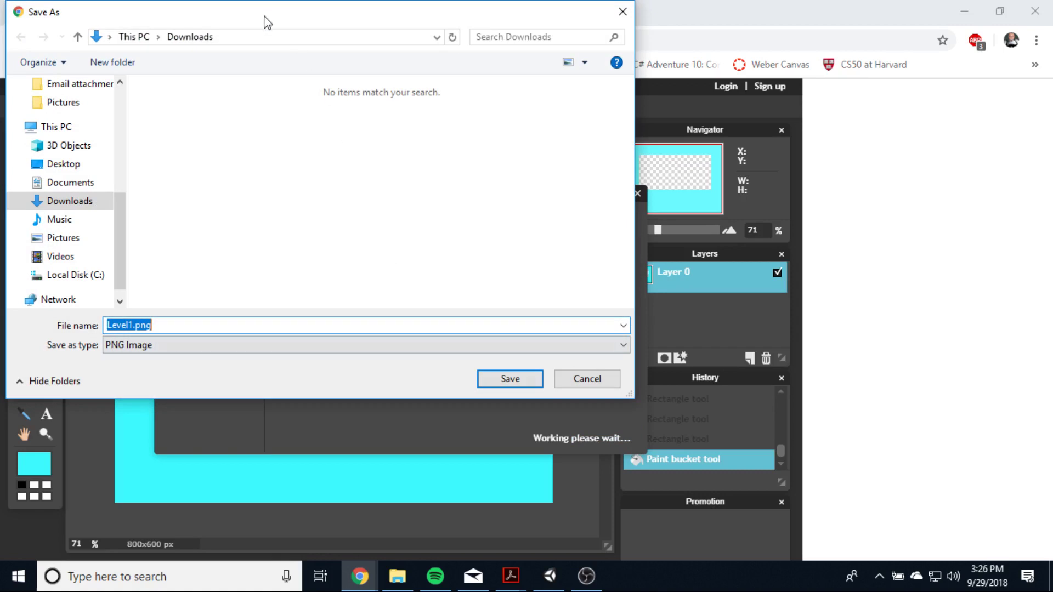
drag(268, 22, 346, 65)
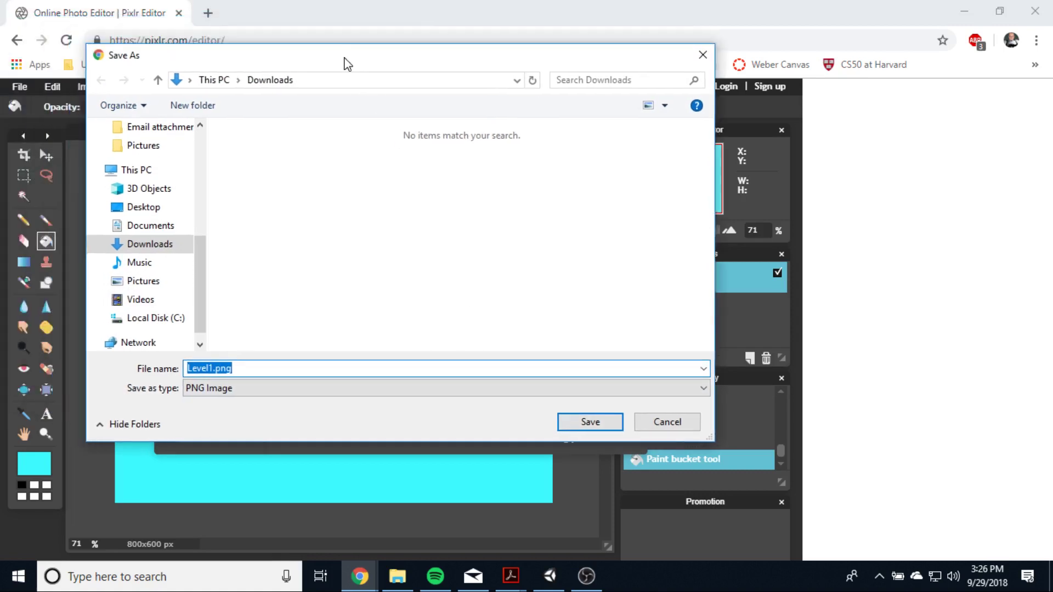
click(141, 211)
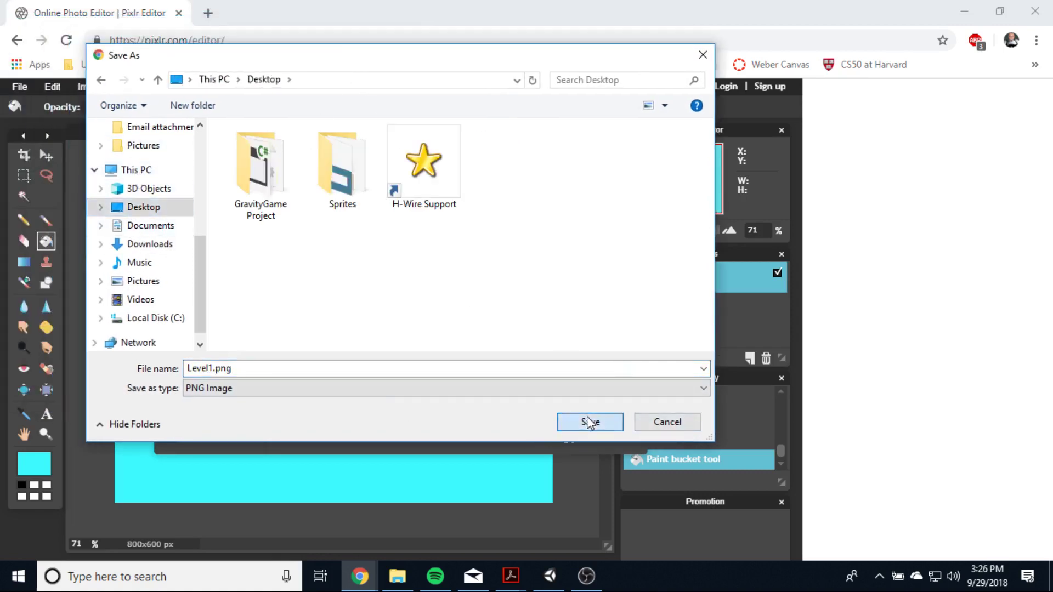
click(590, 423)
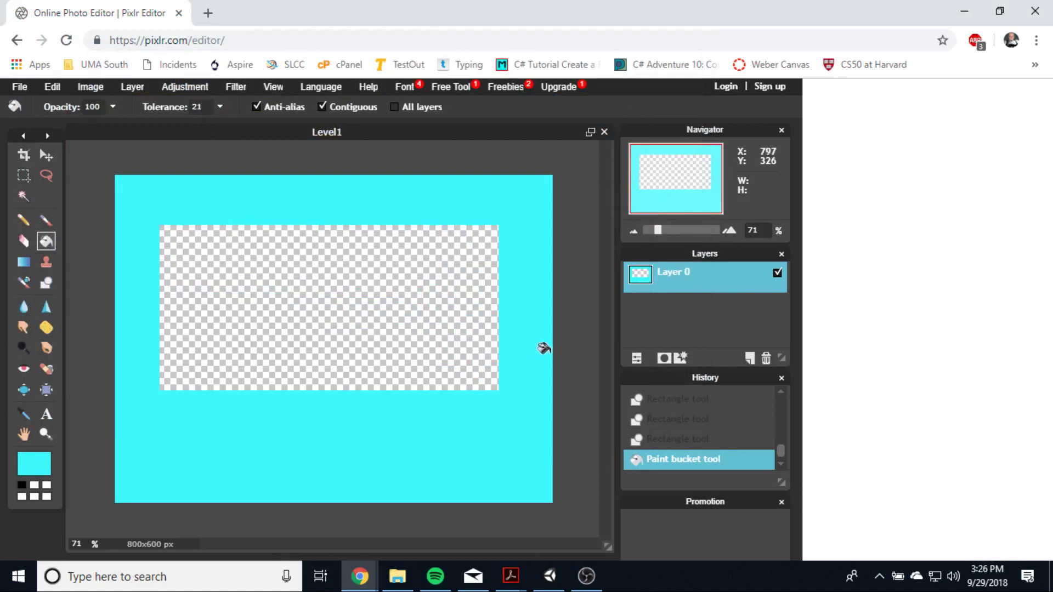
Create a new 1024 x 768 transparent image named Level2.
click(17, 90)
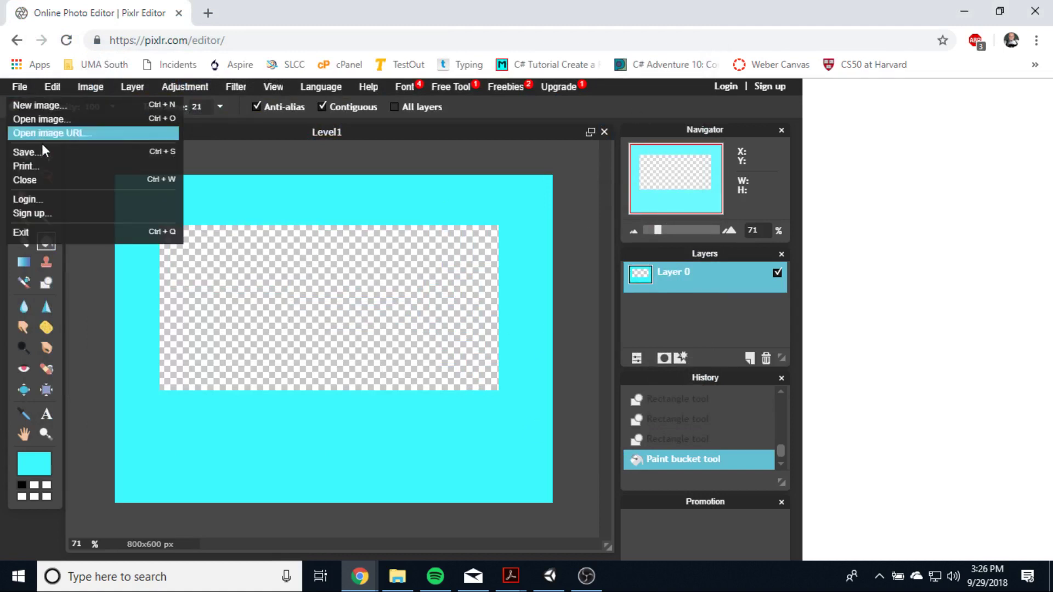
click(37, 104)
click(366, 272)
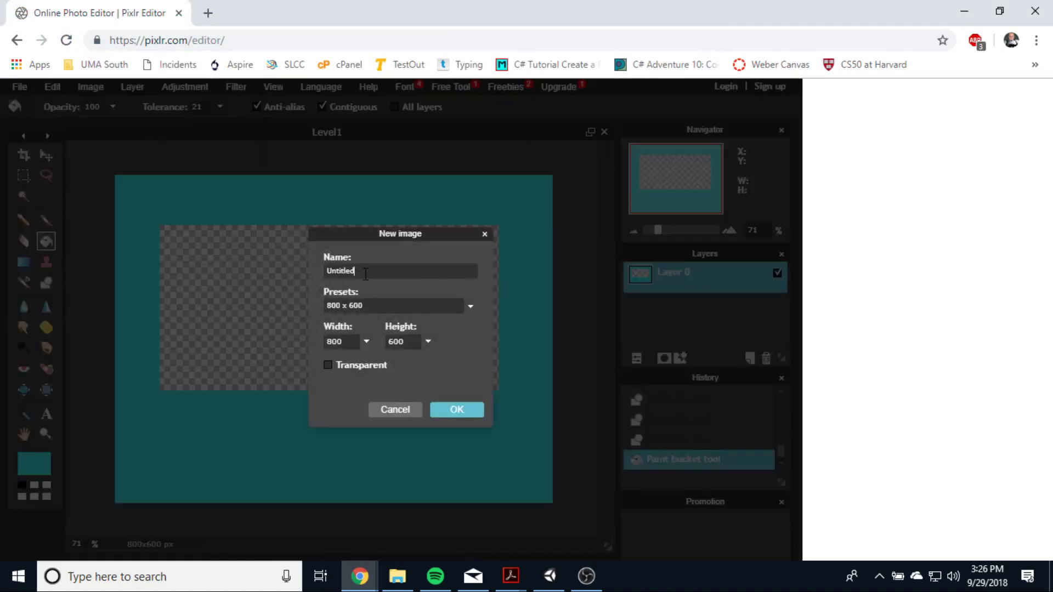
click(471, 306)
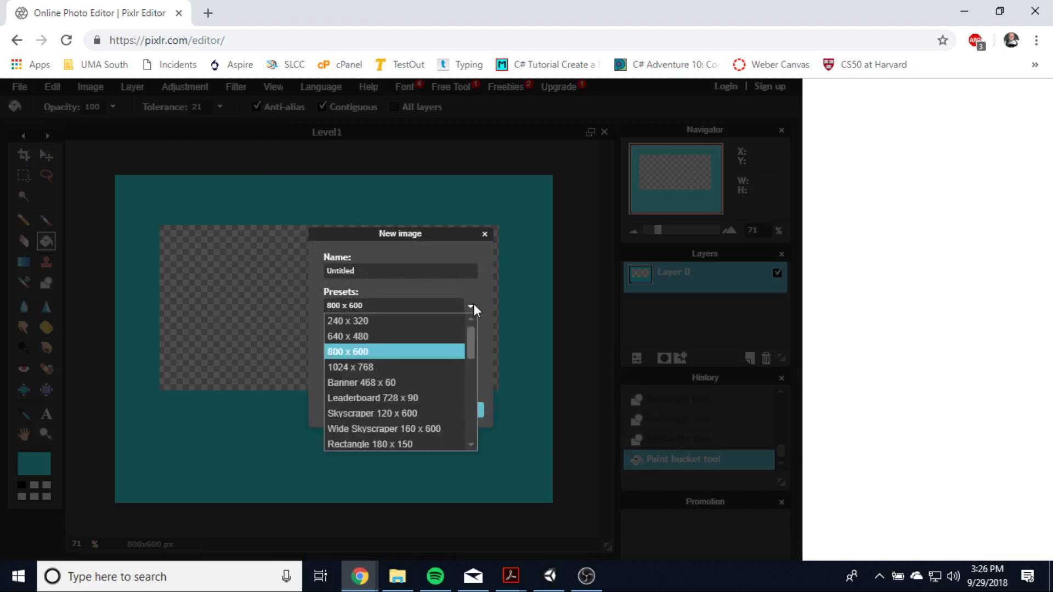
click(472, 306)
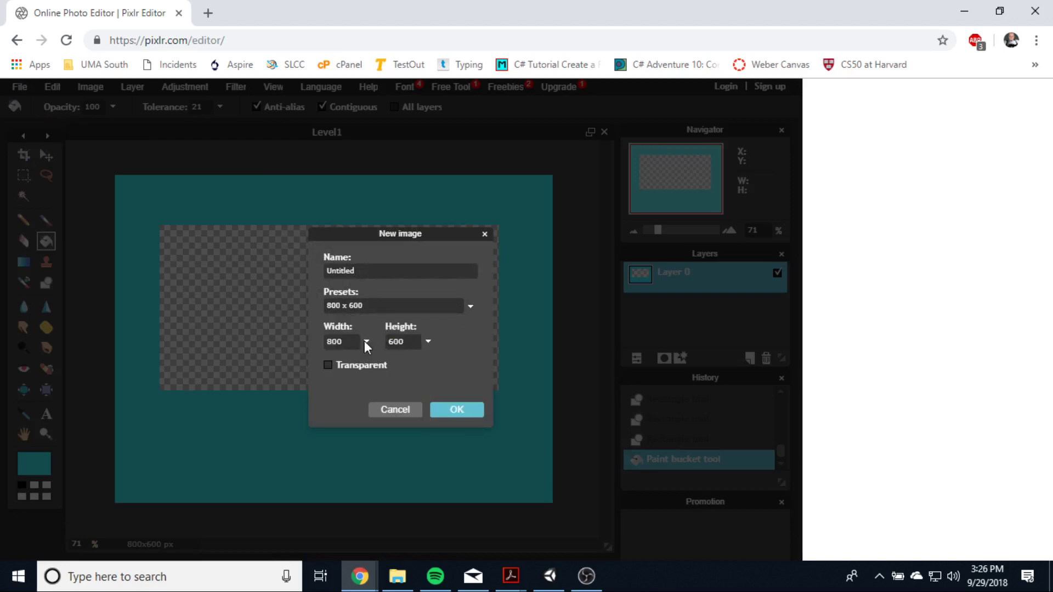
click(470, 308)
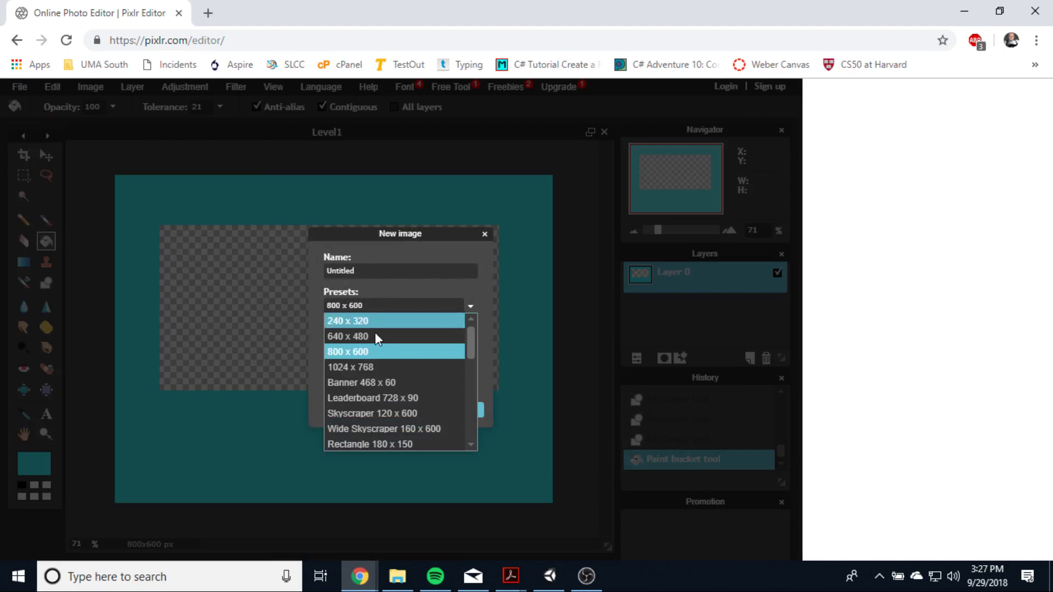
click(348, 366)
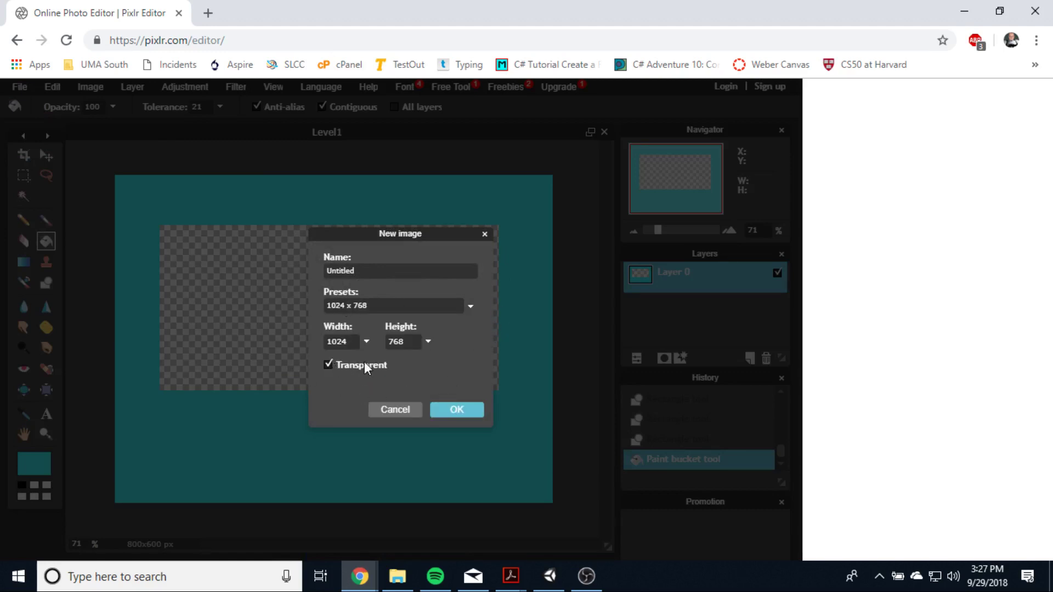
drag(362, 271, 300, 286)
text(Level2)
click(457, 410)
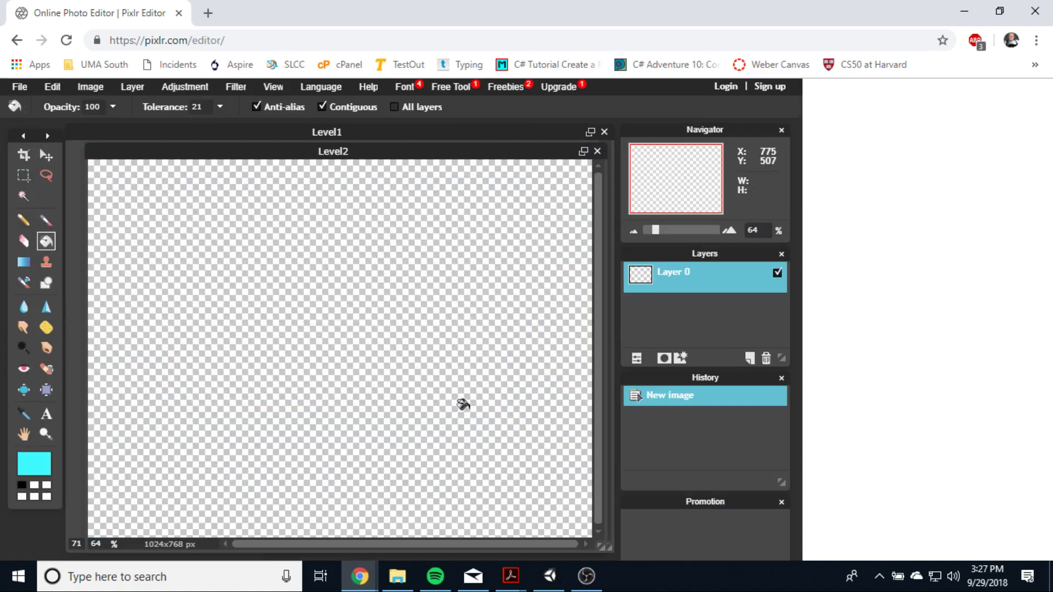
Draw thin black filled rectangles along the left, bottom and right edges of the Level2 canvas.
scroll(463, 406, down, 3)
scroll(455, 399, up, 1)
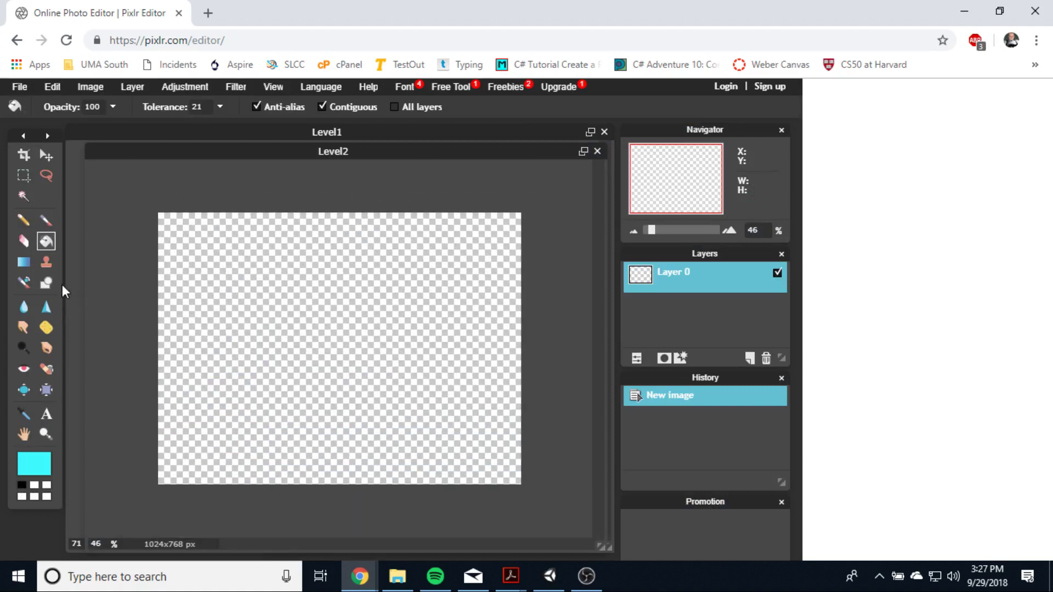
click(46, 284)
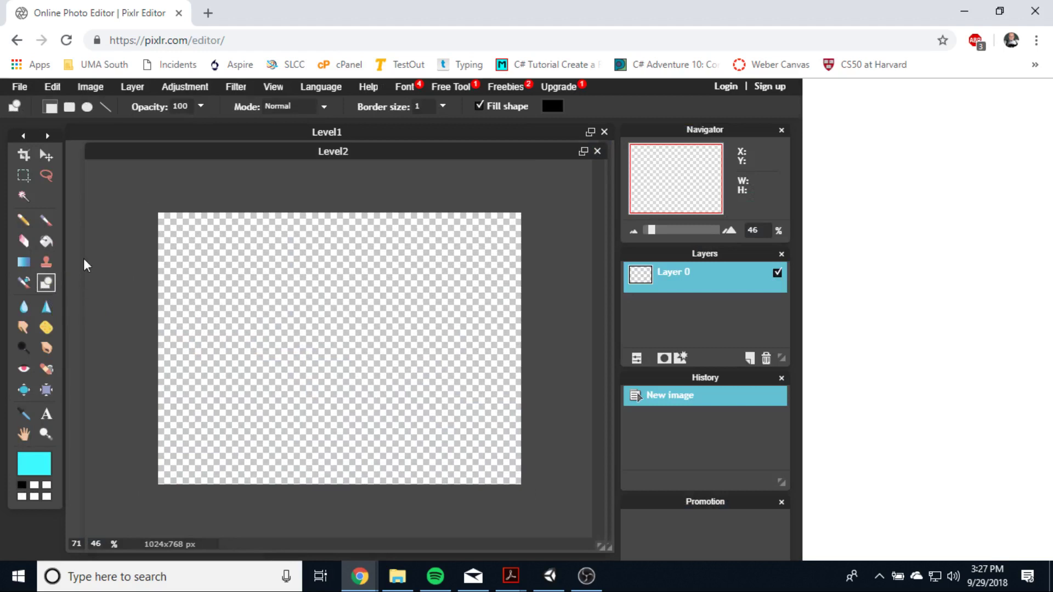
click(48, 107)
drag(188, 508, 177, 505)
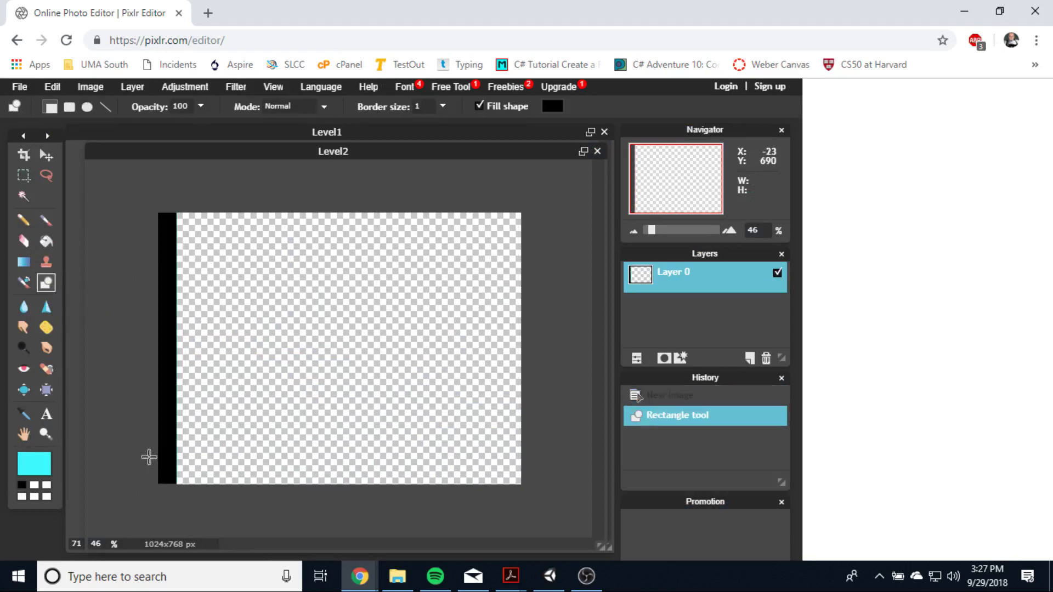
drag(142, 468, 556, 497)
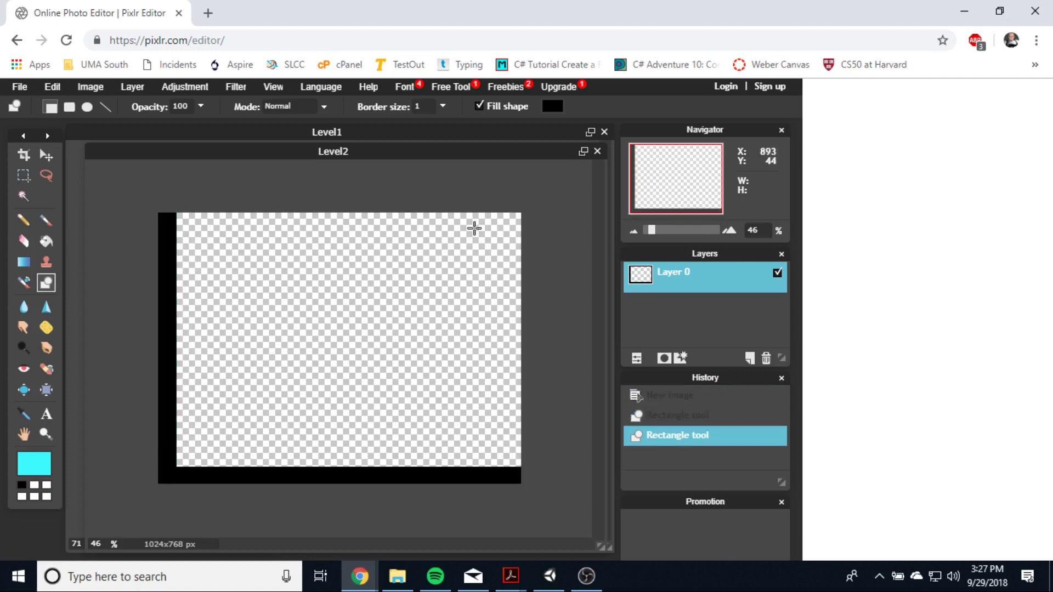
mouse_move(505, 193)
mouse_down()
mouse_move(538, 395)
mouse_move(541, 484)
mouse_up()
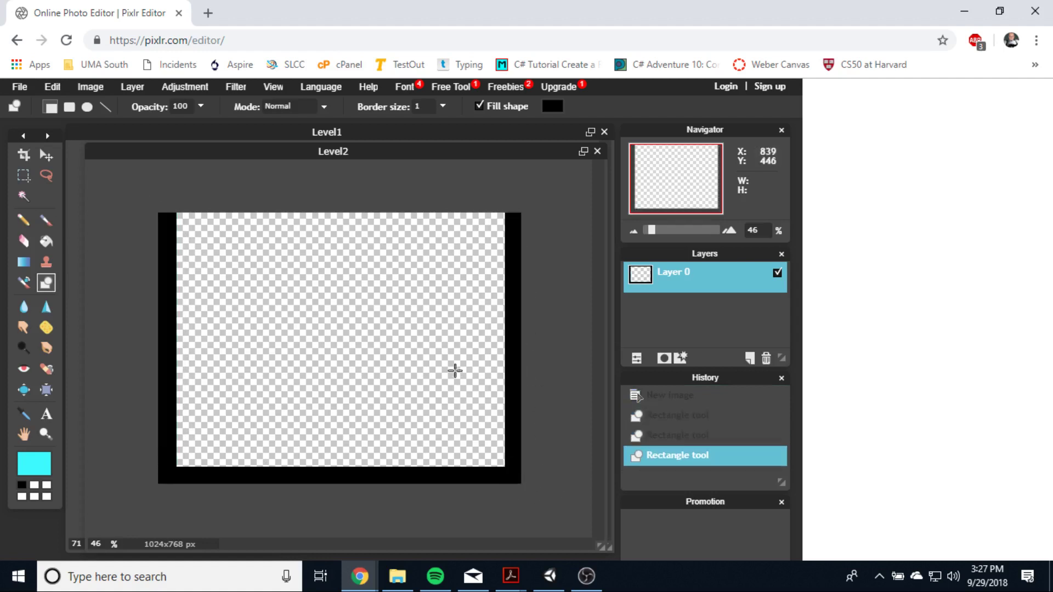
Add a black strip along the canvas's top edge and three horizontal platforms, the middle one from the right wall, the others from the left.
drag(330, 343, 545, 365)
drag(160, 204, 515, 219)
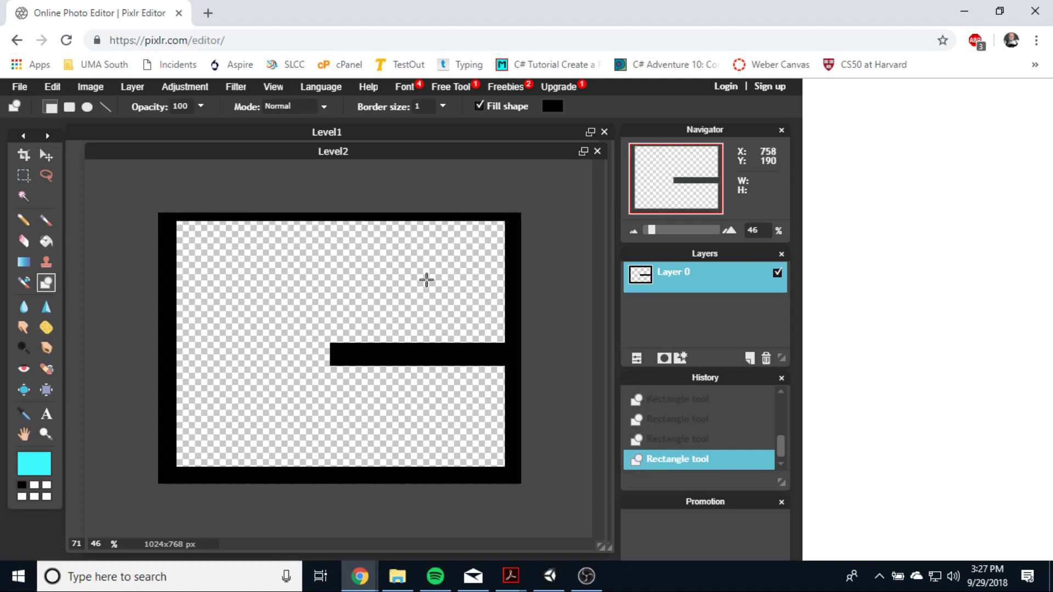
drag(147, 272, 439, 286)
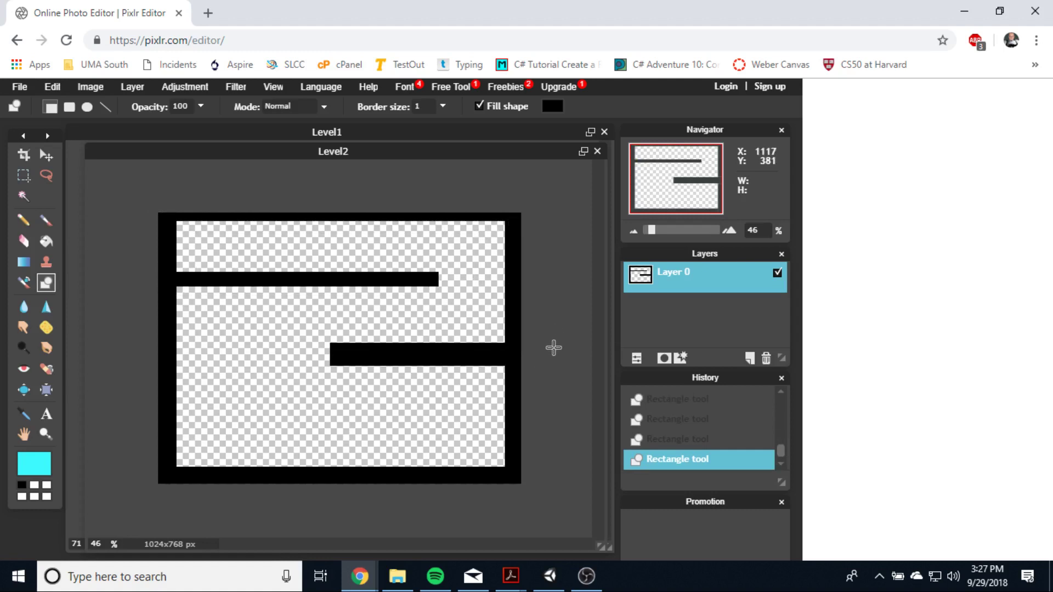
drag(133, 414, 343, 432)
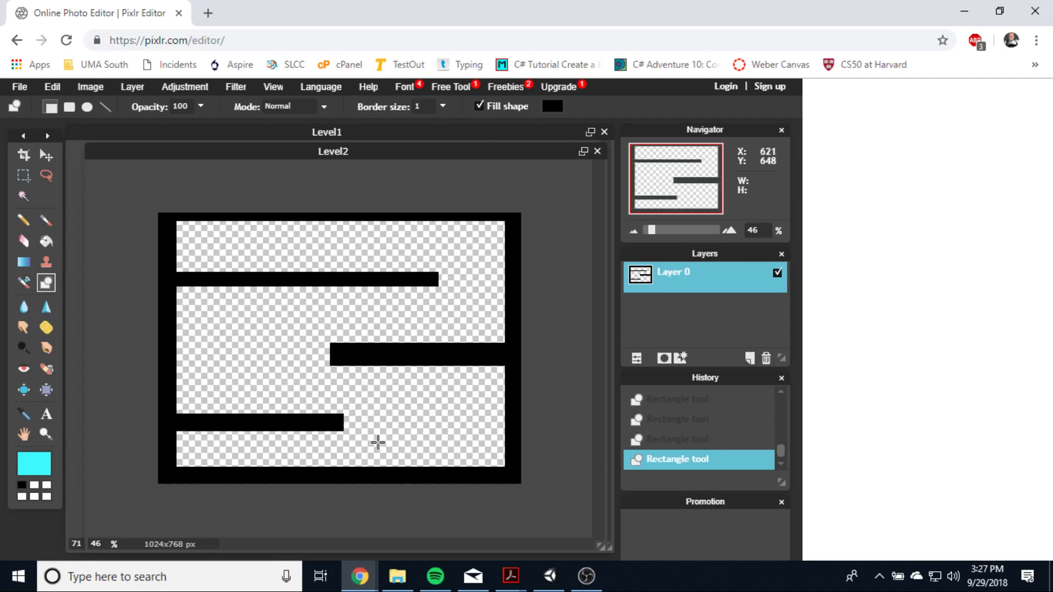
Clear the open windows off the desktop, view the saved Level1.png to check its transparent opening, and close the viewer.
click(970, 13)
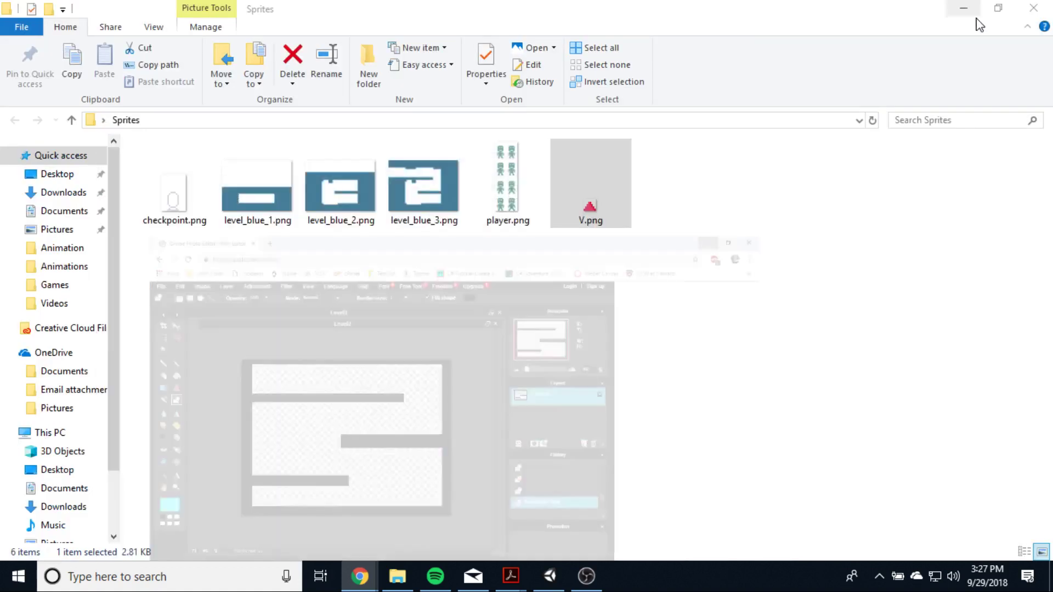
click(954, 11)
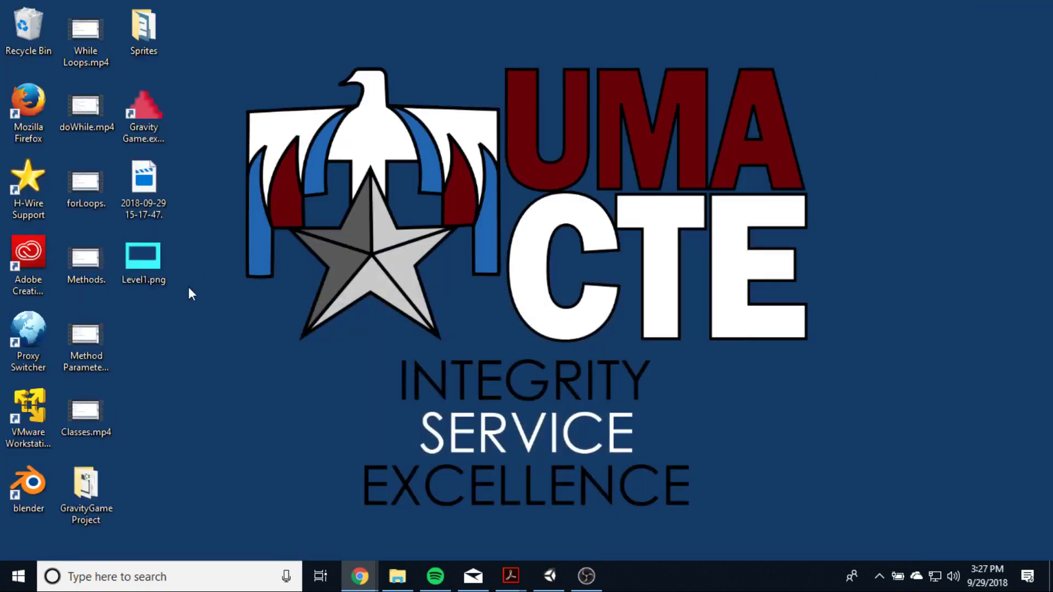
double_click(156, 264)
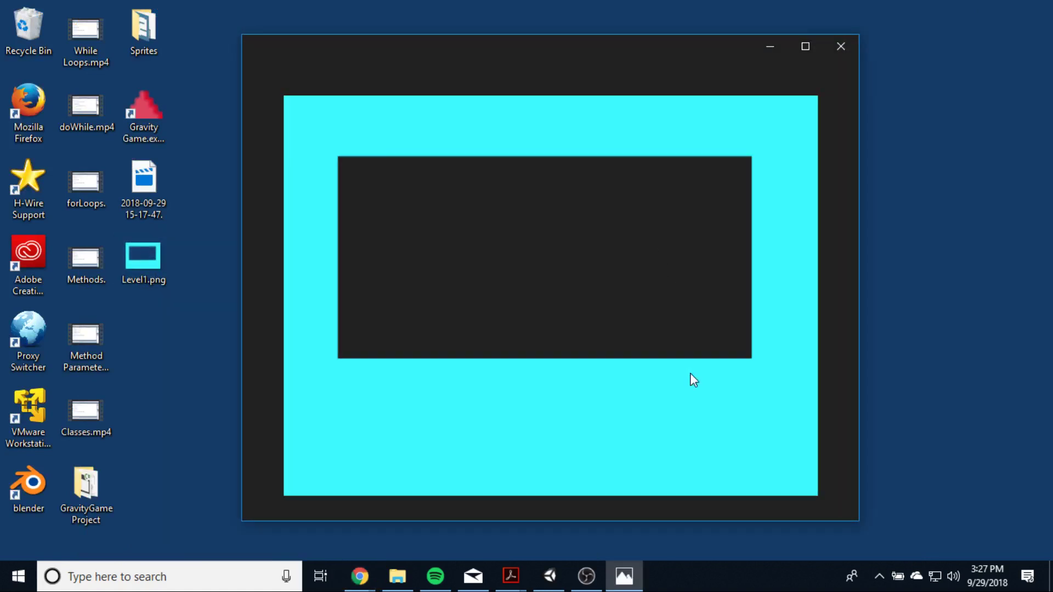
mouse_move(718, 341)
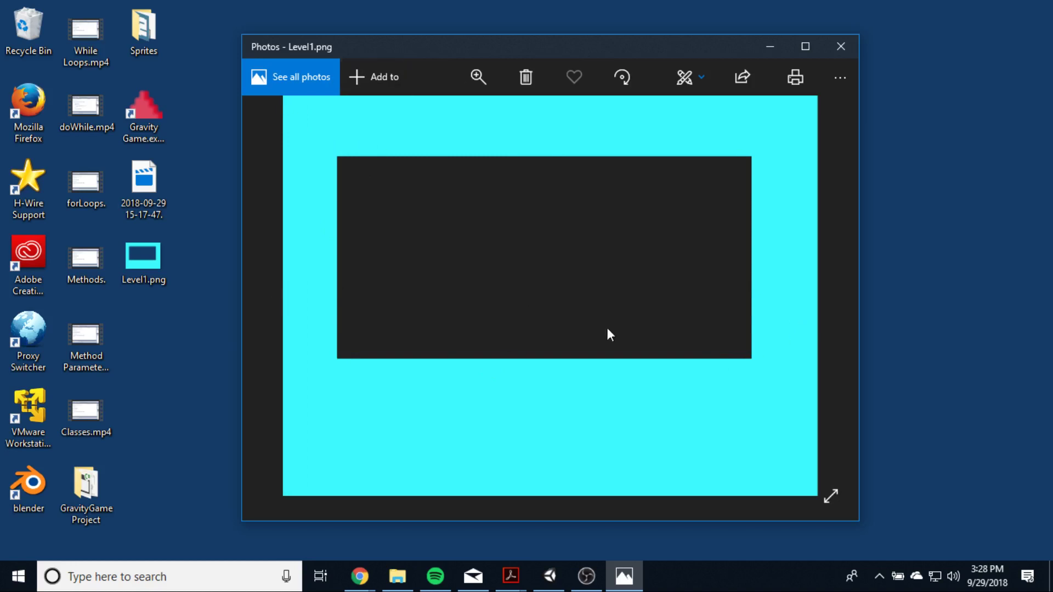
click(841, 46)
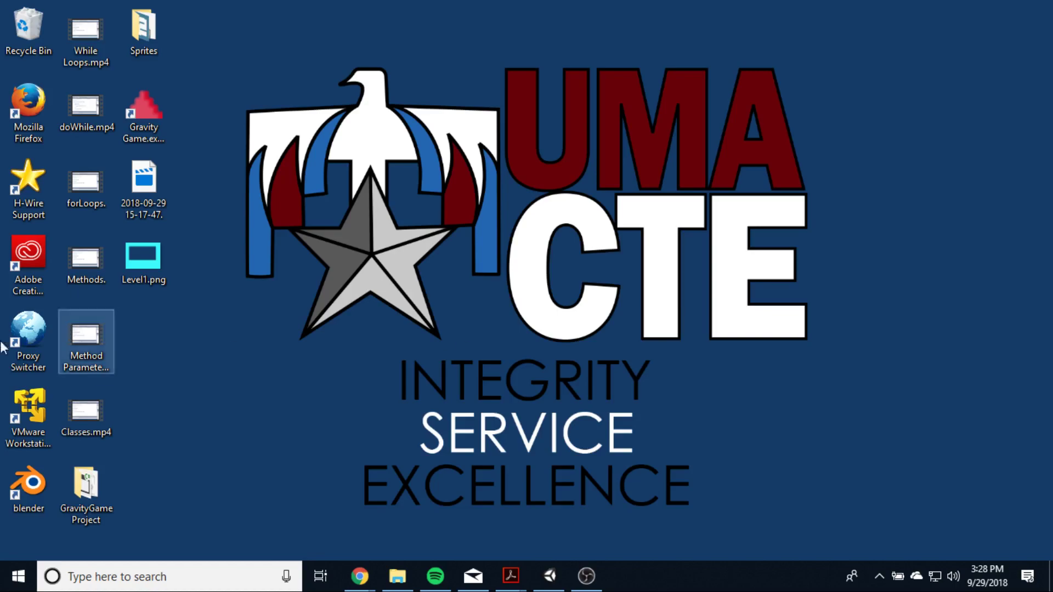
Open the Sprites folder from the desktop and shift its window to review the sprite files.
double_click(147, 28)
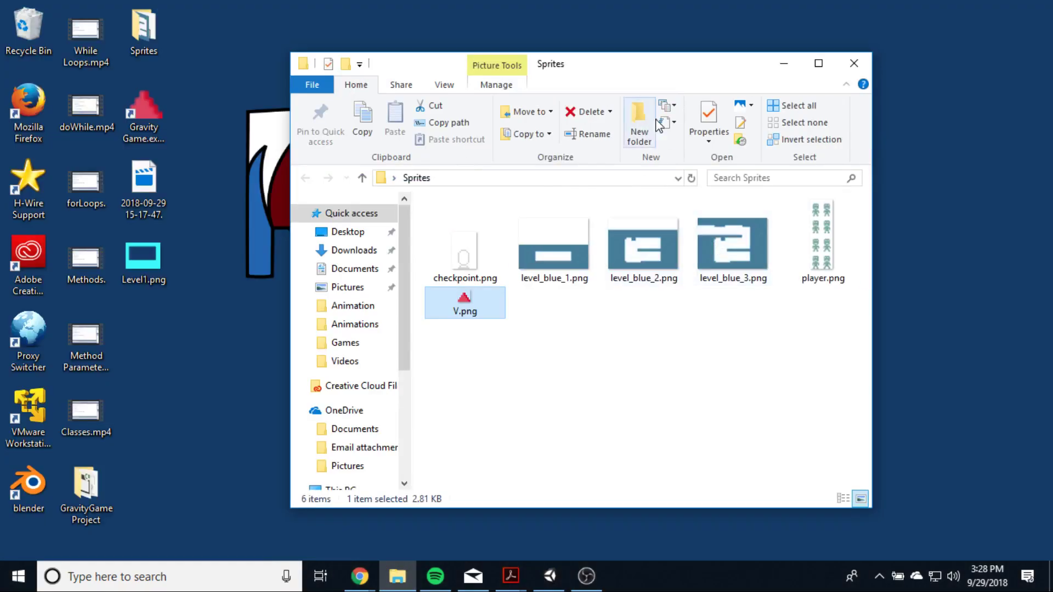
drag(601, 71, 521, 67)
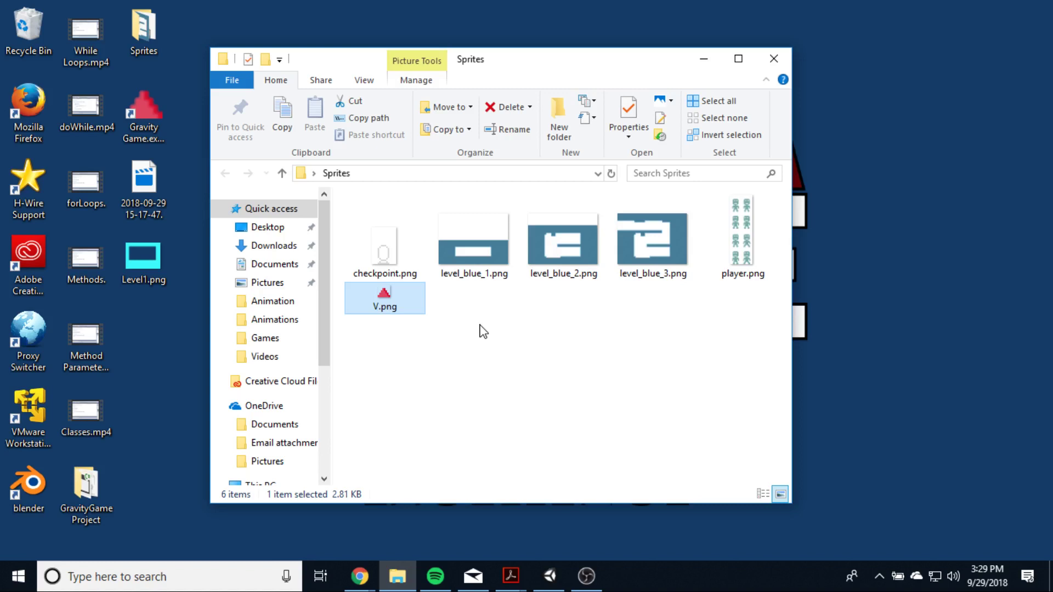
click(587, 575)
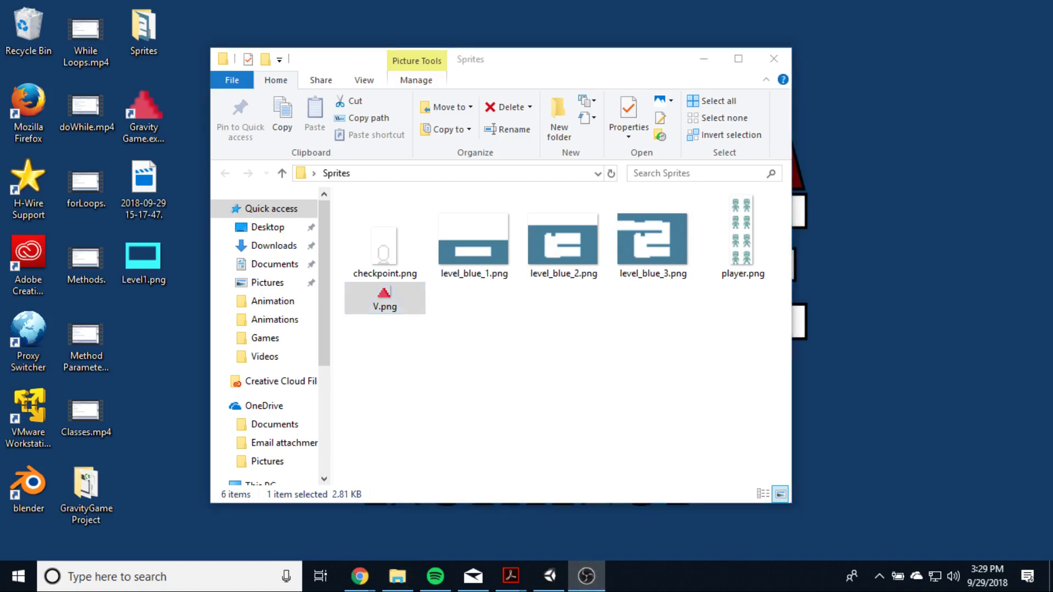